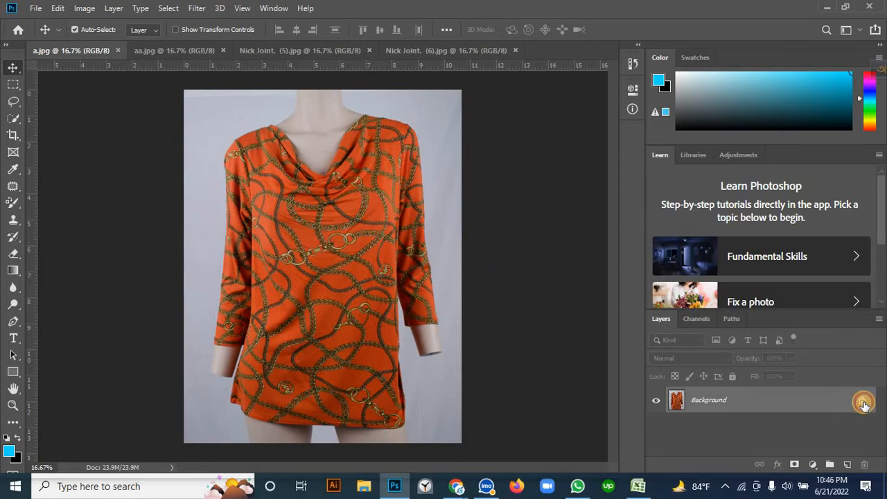
# Unlock the Background layer of a.jpg and duplicate the unlocked layer.
pyautogui.click(863, 403)
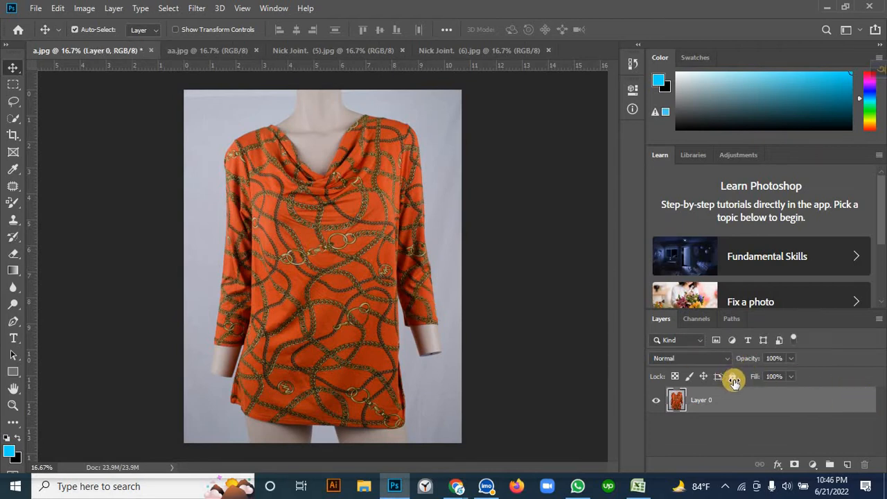
pyautogui.click(733, 377)
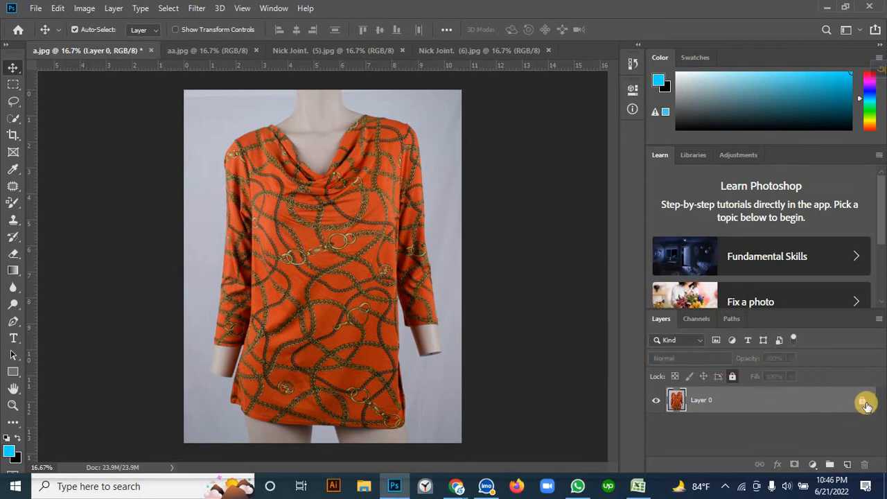
pyautogui.click(733, 376)
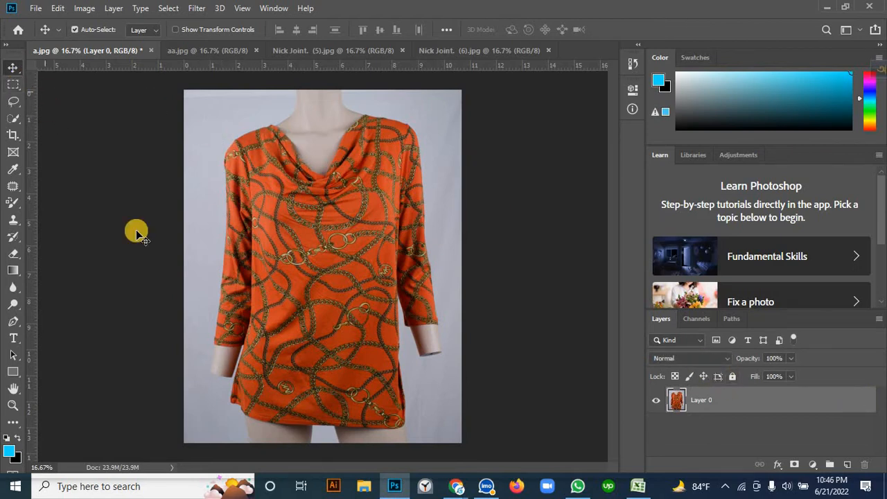
pyautogui.hotkey('ctrl', 'j')
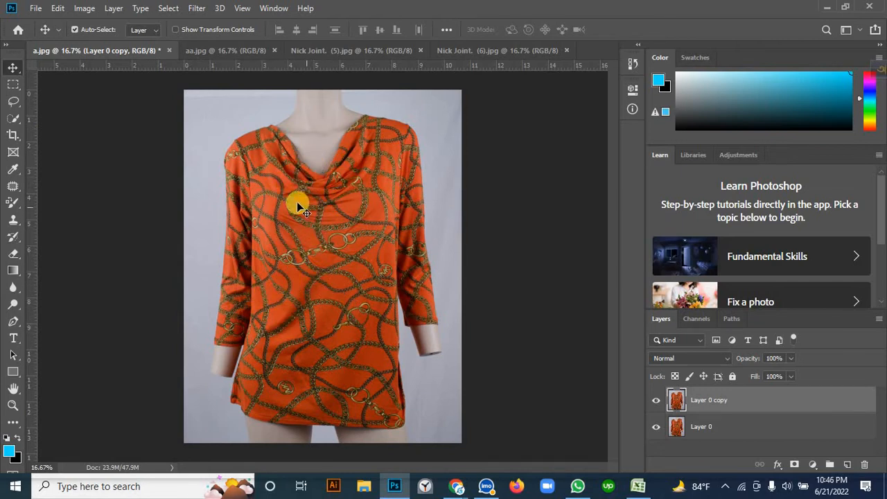
pyautogui.click(14, 322)
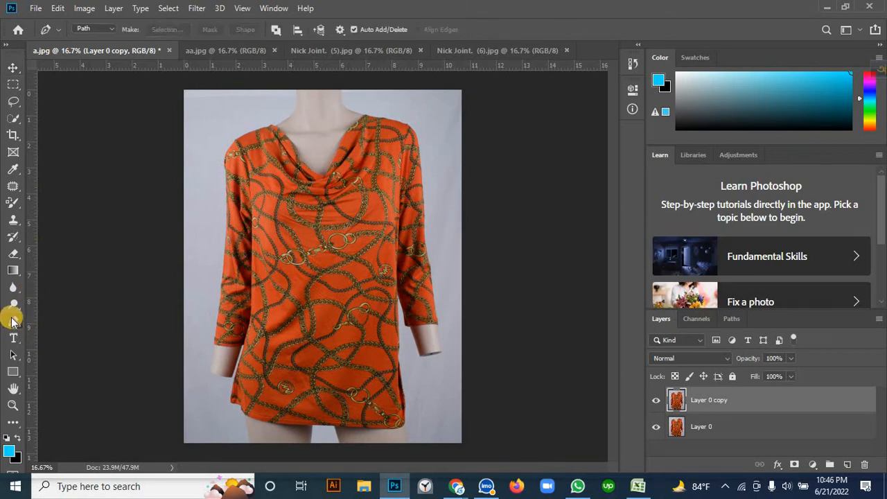
pyautogui.click(13, 67)
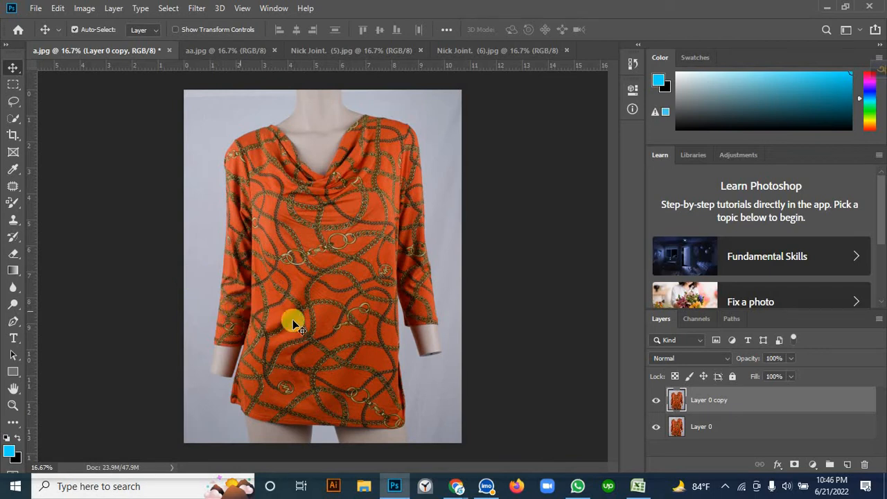
pyautogui.click(13, 187)
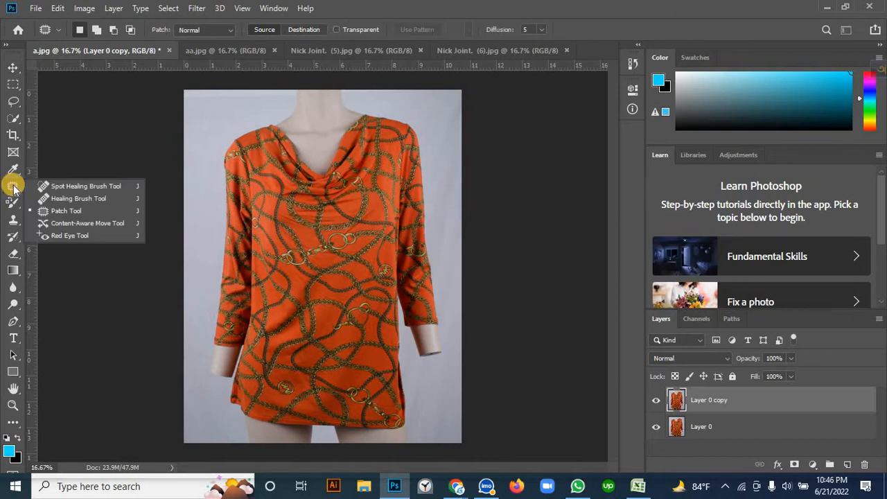
# Choose the Quick Selection tool and enlarge its brush to 300.
pyautogui.click(17, 119)
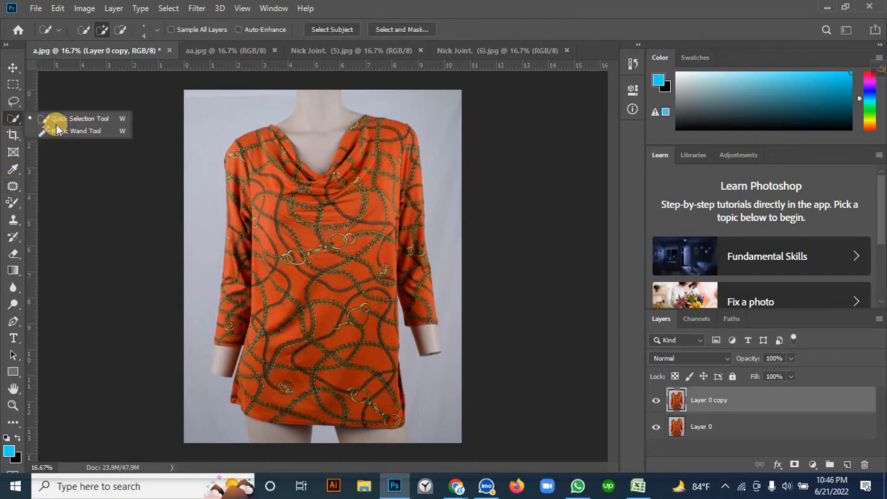
pyautogui.click(59, 121)
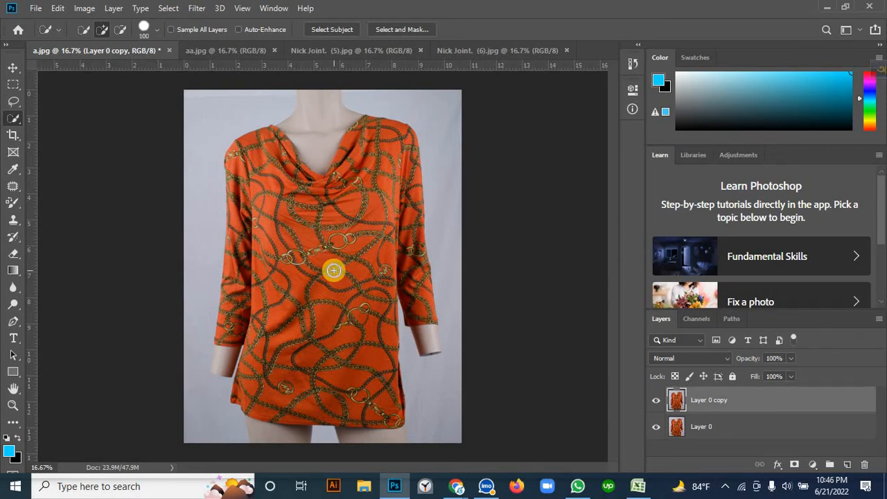
pyautogui.press(']')
pyautogui.press(']')
pyautogui.press(']')
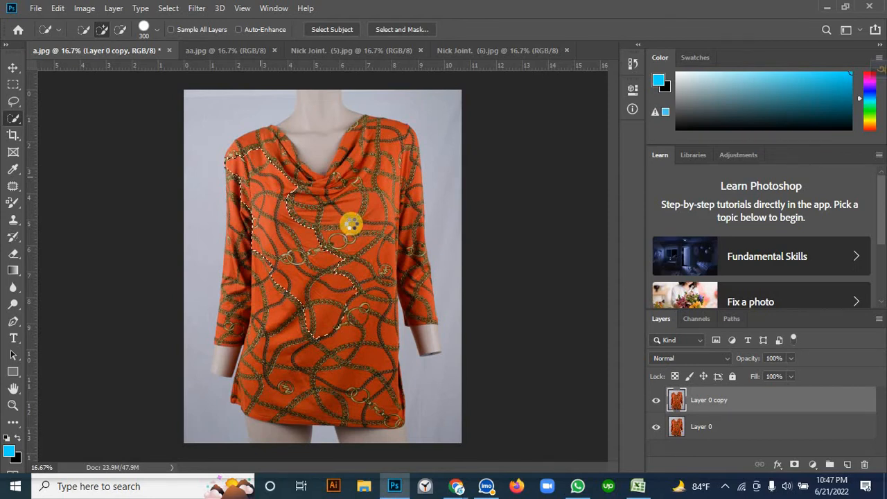
# Try to brush a selection over the front of the blouse, and clear that selection.
pyautogui.moveTo(351, 223)
pyautogui.mouseDown()
pyautogui.moveTo(352, 273)
pyautogui.moveTo(309, 314)
pyautogui.moveTo(328, 324)
pyautogui.moveTo(333, 295)
pyautogui.mouseUp()
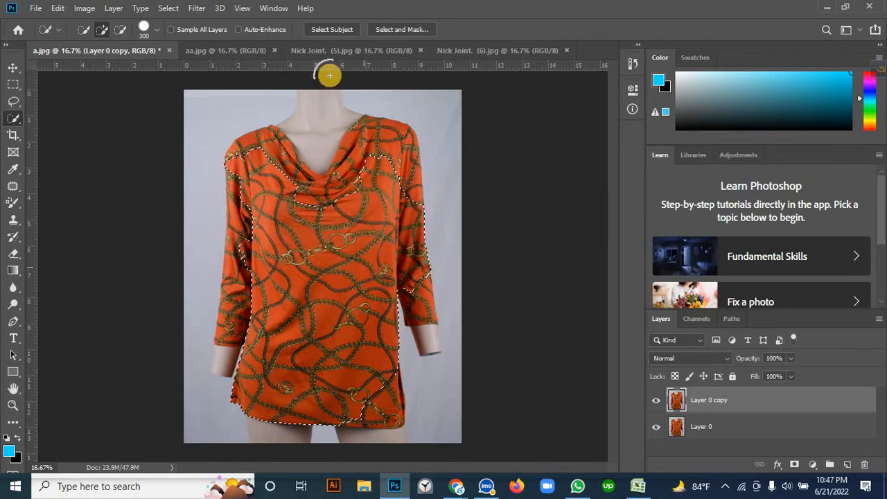
pyautogui.hotkey('ctrl', 'd')
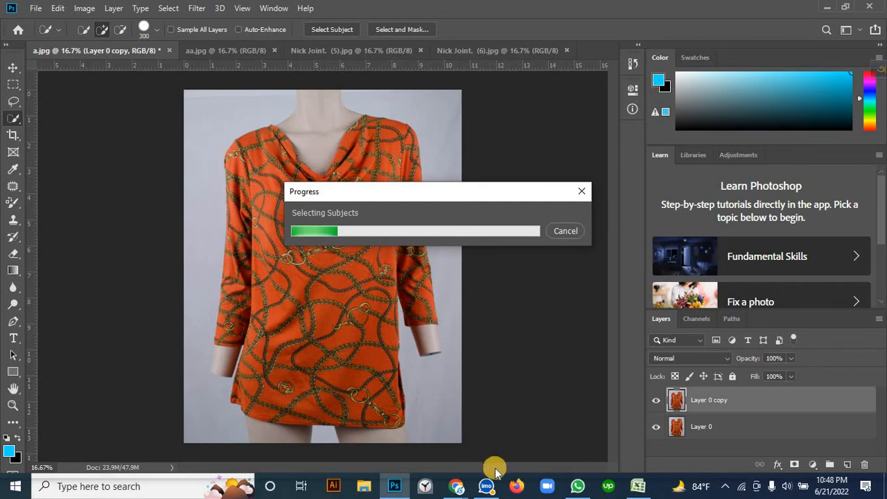
pyautogui.moveTo(488, 484)
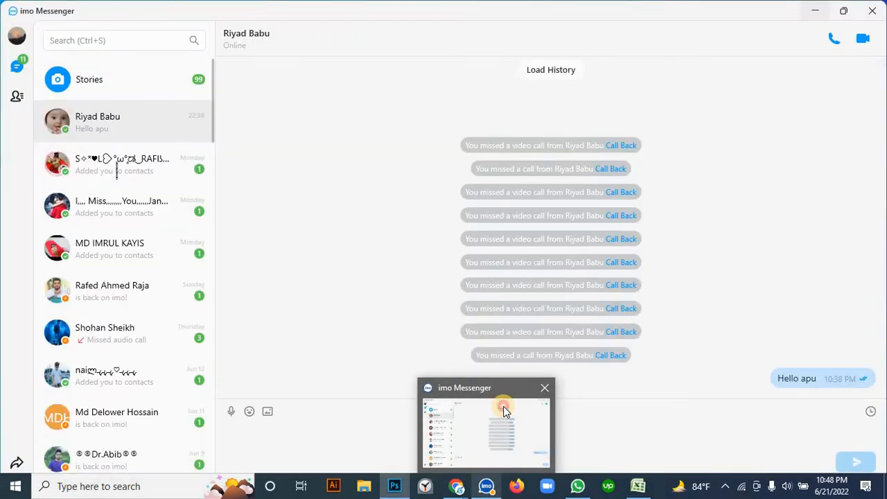
pyautogui.click(503, 406)
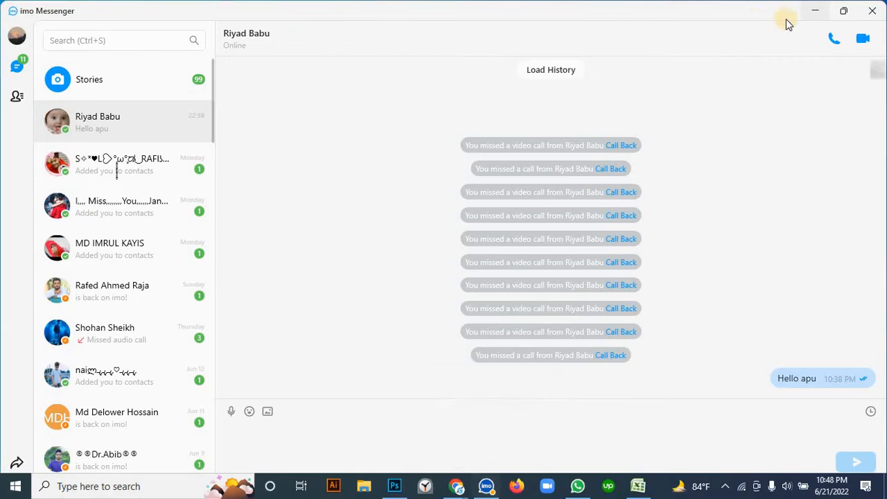
pyautogui.click(814, 11)
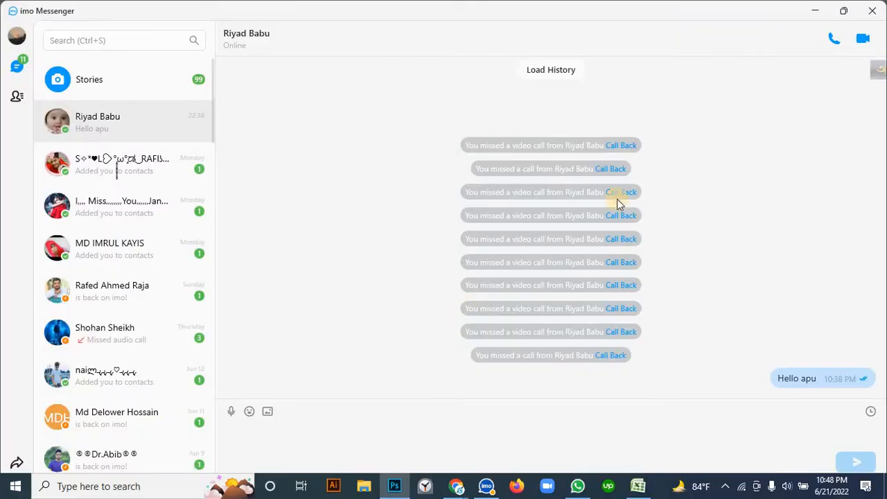
pyautogui.click(812, 12)
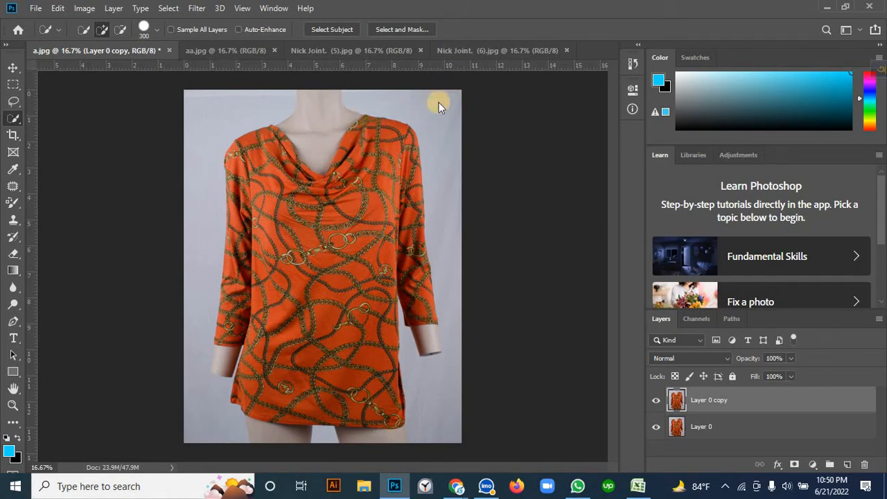
# Select the mannequin and blouse as the subject, and subtract the neck and chest from the selection with the Quick Selection tool.
pyautogui.click(355, 240)
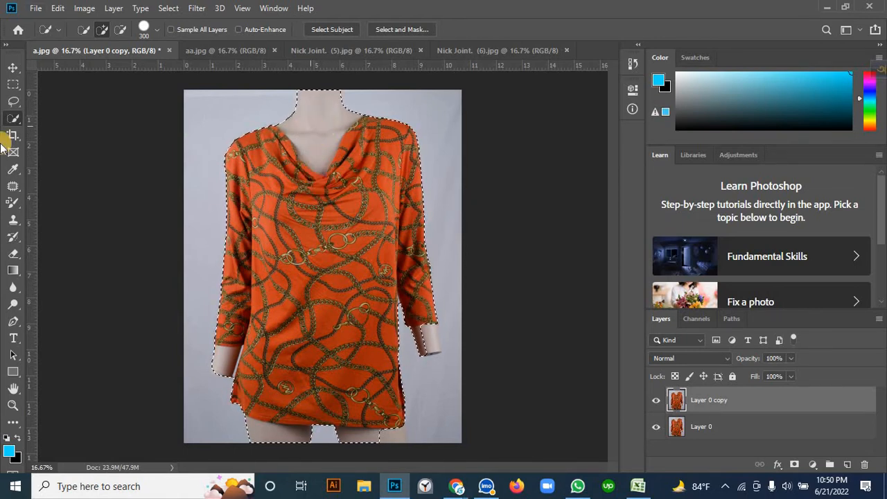
pyautogui.rightClick(15, 119)
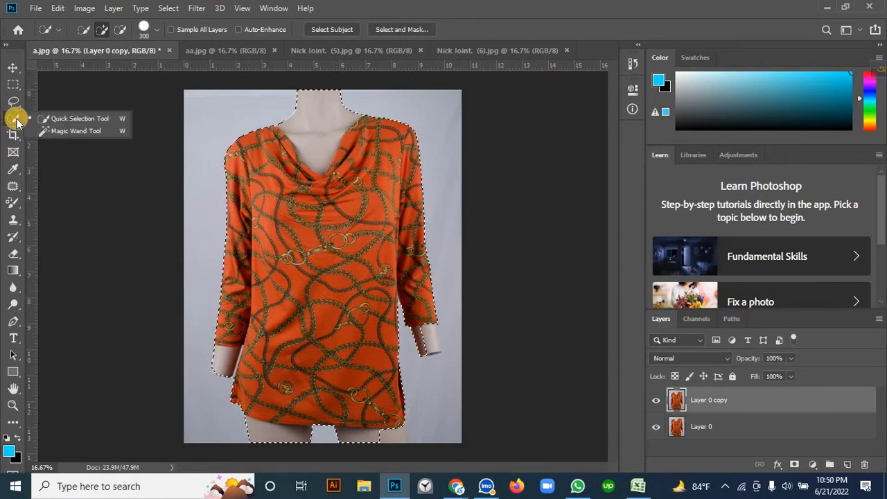
pyautogui.click(61, 117)
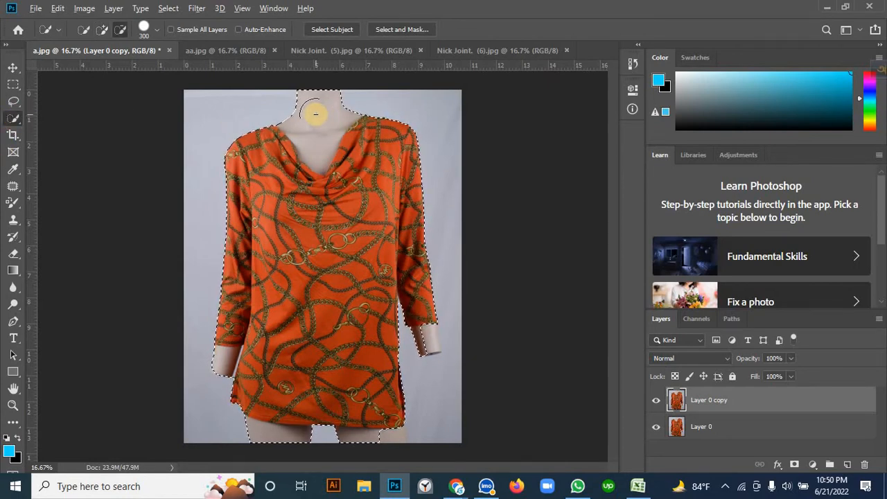
pyautogui.moveTo(296, 93)
pyautogui.mouseDown()
pyautogui.moveTo(316, 122)
pyautogui.moveTo(335, 112)
pyautogui.moveTo(310, 128)
pyautogui.moveTo(311, 141)
pyautogui.moveTo(316, 113)
pyautogui.mouseUp()
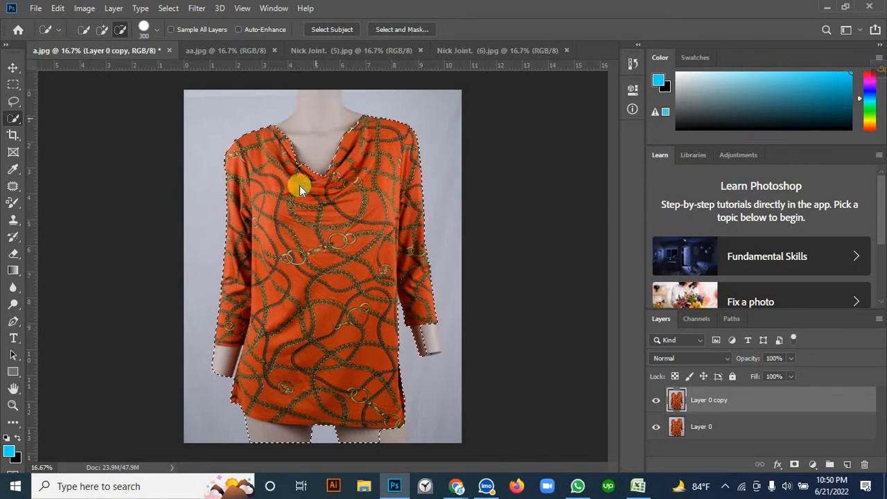
# Add the missed fabric along the left edge of the neckline to the selection, with a brush size of 200.
pyautogui.moveTo(295, 187); pyautogui.dragTo(311, 163)
pyautogui.scroll(2, 311, 161)
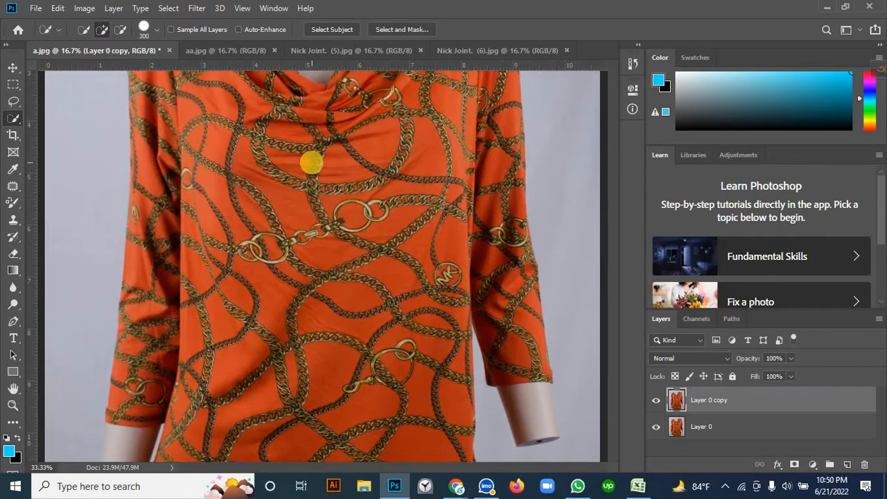
pyautogui.scroll(5, 312, 250)
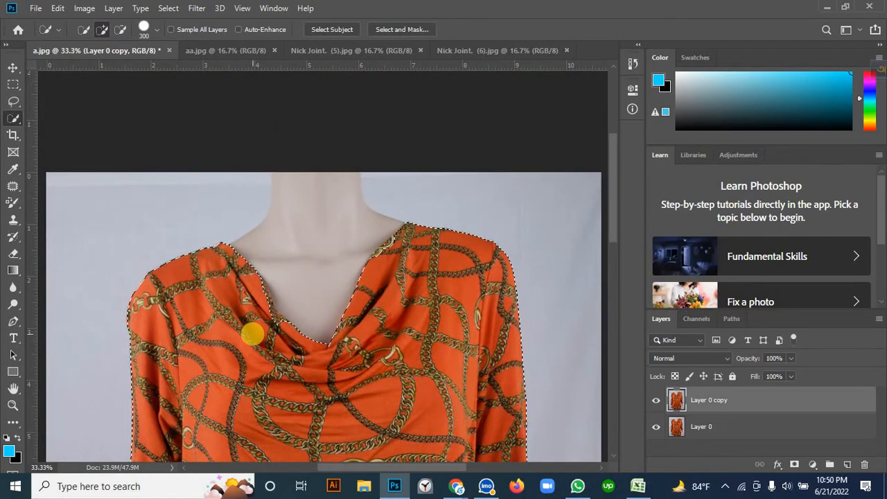
pyautogui.scroll(2, 252, 335)
pyautogui.scroll(-2, 252, 335)
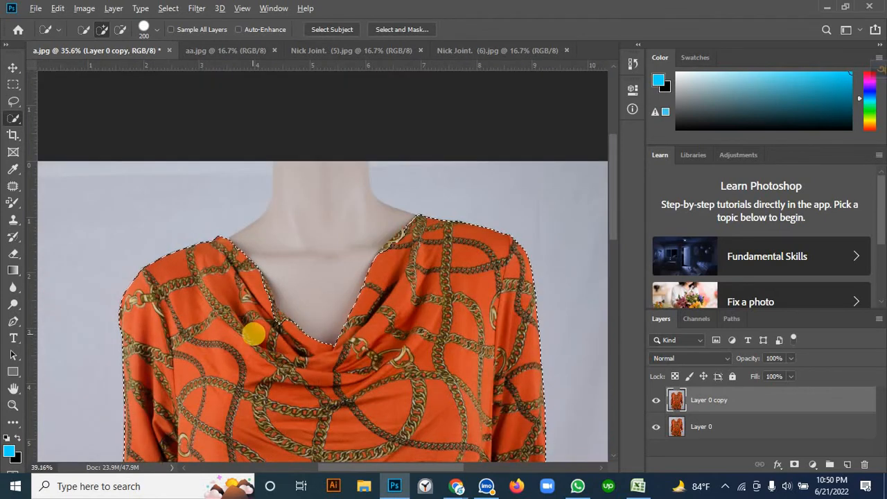
pyautogui.scroll(2, 252, 335)
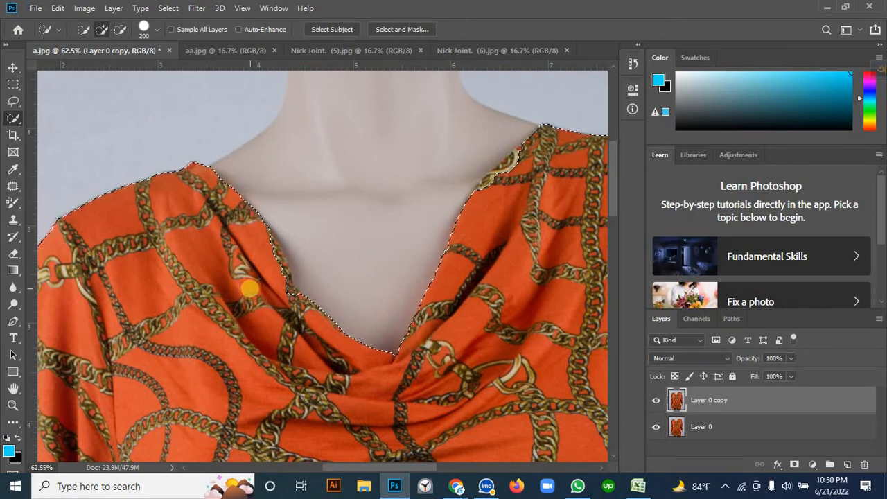
pyautogui.click(250, 288)
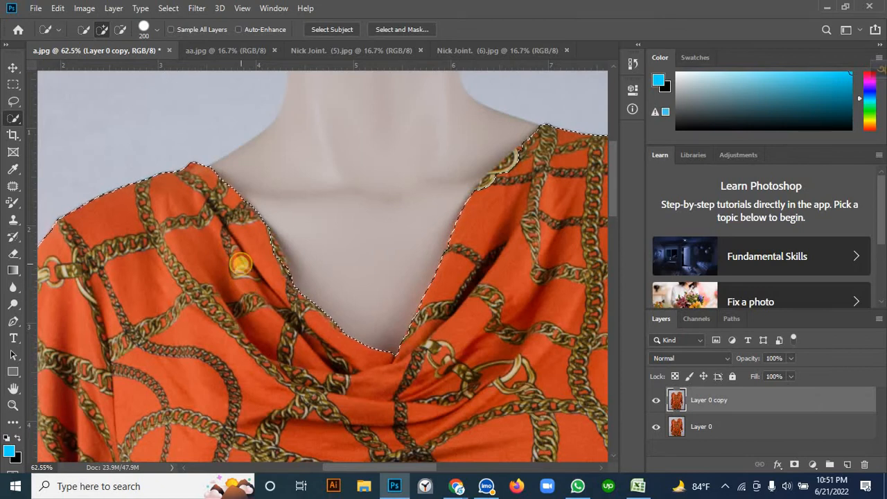
pyautogui.moveTo(241, 264); pyautogui.dragTo(242, 265)
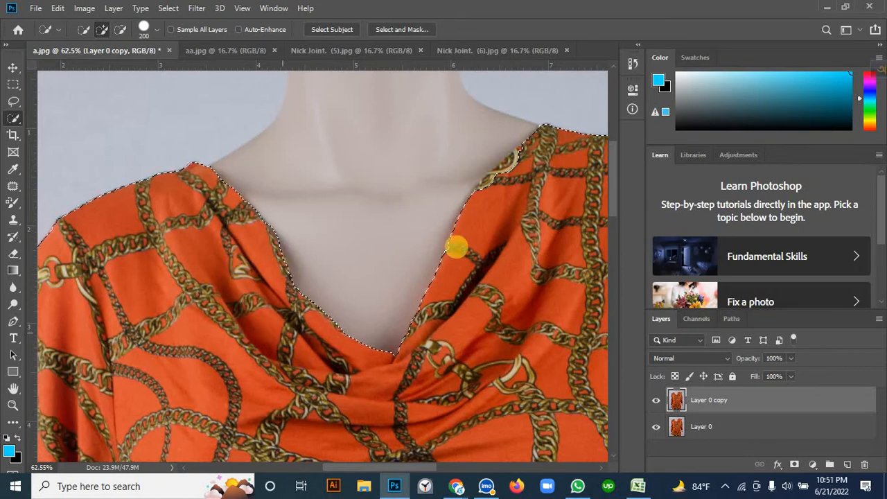
# Add the missed chain ring at the right edge of the neckline near the shoulder to the selection.
pyautogui.click(525, 198)
pyautogui.scroll(-4, 491, 224)
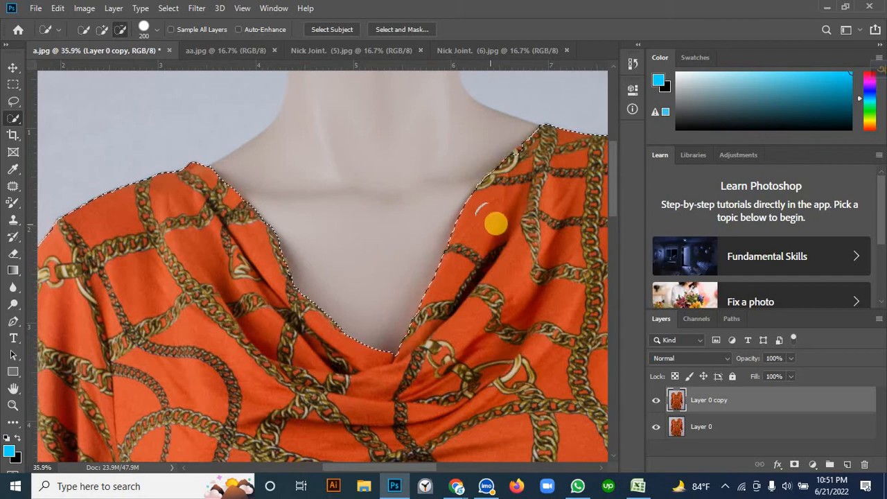
pyautogui.scroll(4, 535, 204)
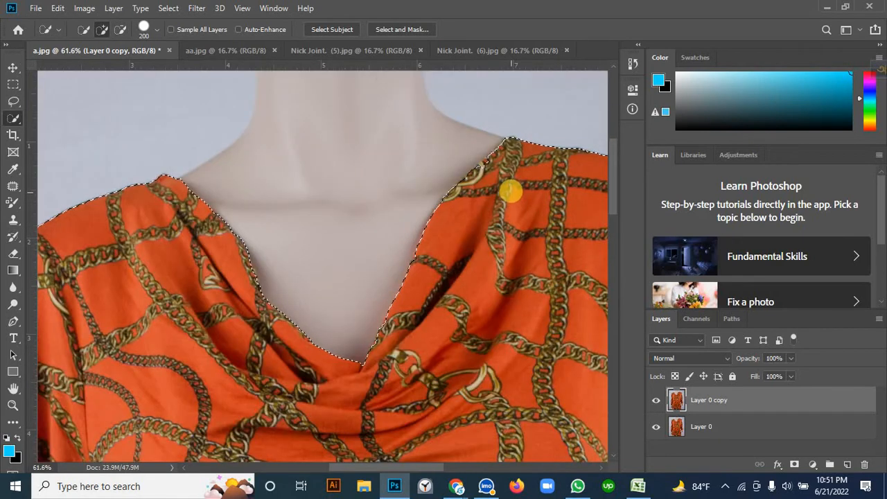
pyautogui.scroll(-4, 430, 220)
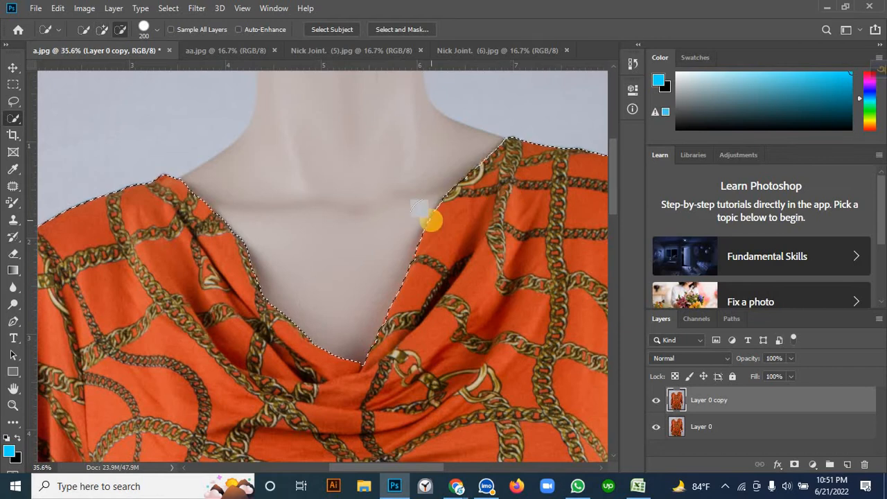
# Subtract the mannequin's hands and legs from the selection so only the blouse is selected.
pyautogui.scroll(-5, 352, 231)
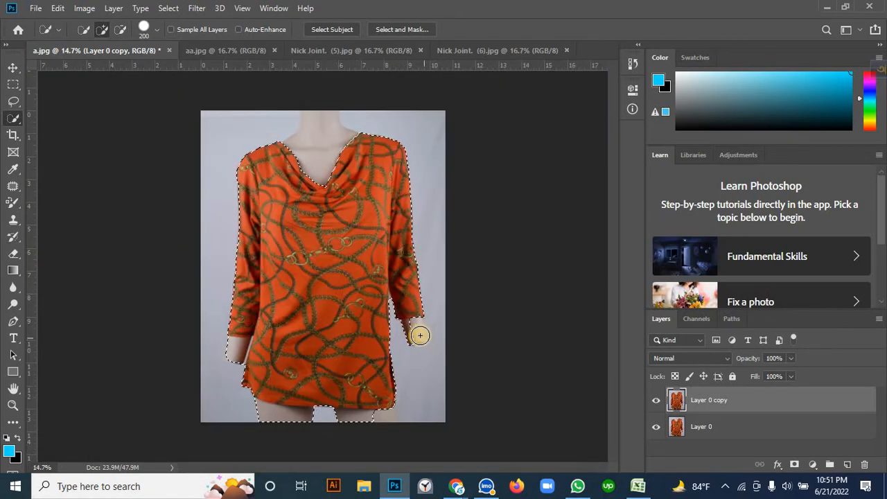
pyautogui.keyDown('alt'); pyautogui.click(412, 335); pyautogui.keyUp('alt')
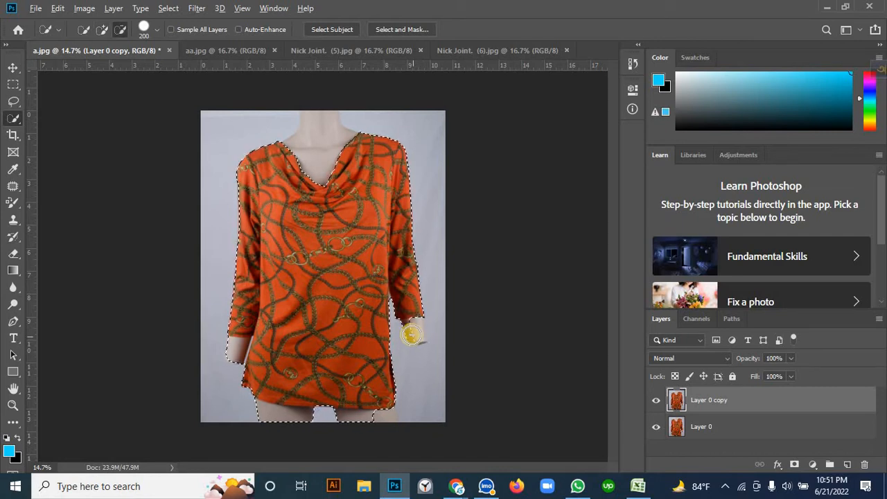
pyautogui.keyDown('alt'); pyautogui.click(408, 342); pyautogui.keyUp('alt')
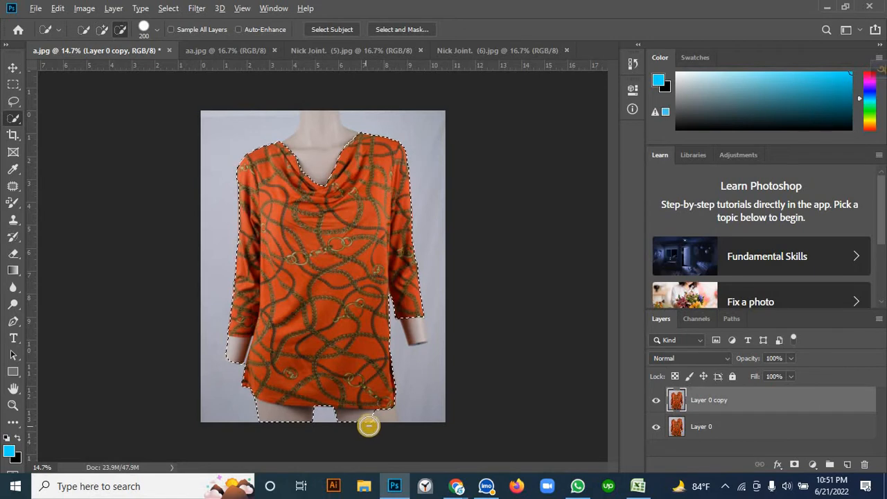
pyautogui.moveTo(351, 422)
pyautogui.mouseDown()
pyautogui.moveTo(269, 420)
pyautogui.moveTo(254, 411)
pyautogui.moveTo(225, 361)
pyautogui.mouseUp()
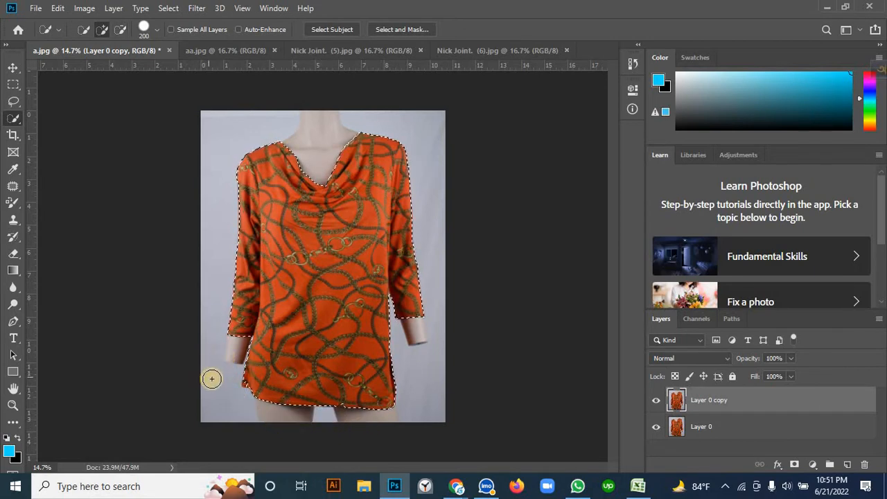
# Add the missed fabric at the lower-left corner of the blouse hem to the selection, with a brush size of 90.
pyautogui.scroll(1, 253, 395)
pyautogui.scroll(1, 234, 403)
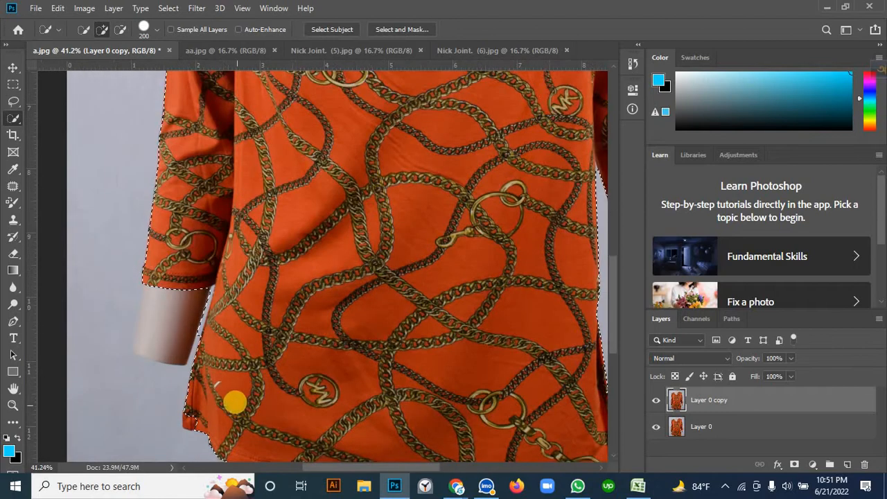
pyautogui.press('[')
pyautogui.press('[')
pyautogui.press('[')
pyautogui.press('[')
pyautogui.press('[')
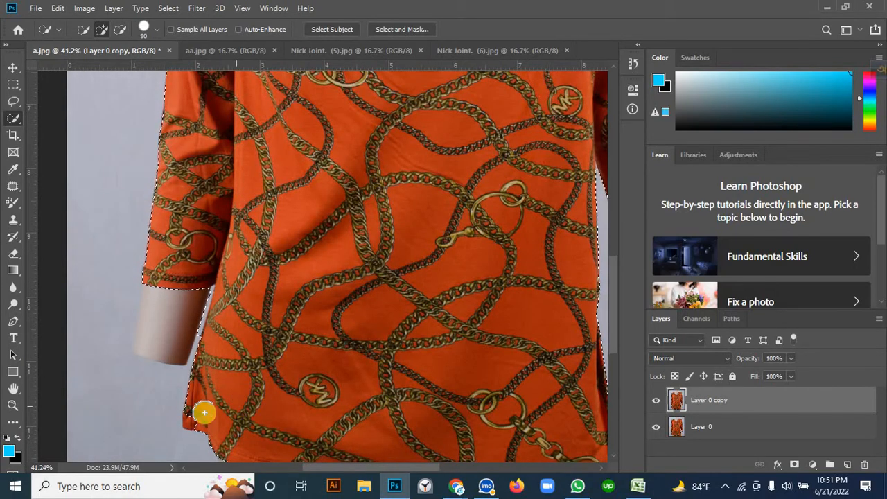
pyautogui.scroll(-2, 201, 389)
pyautogui.moveTo(200, 389)
pyautogui.mouseDown()
pyautogui.moveTo(194, 354)
pyautogui.moveTo(219, 353)
pyautogui.moveTo(193, 357)
pyautogui.mouseUp()
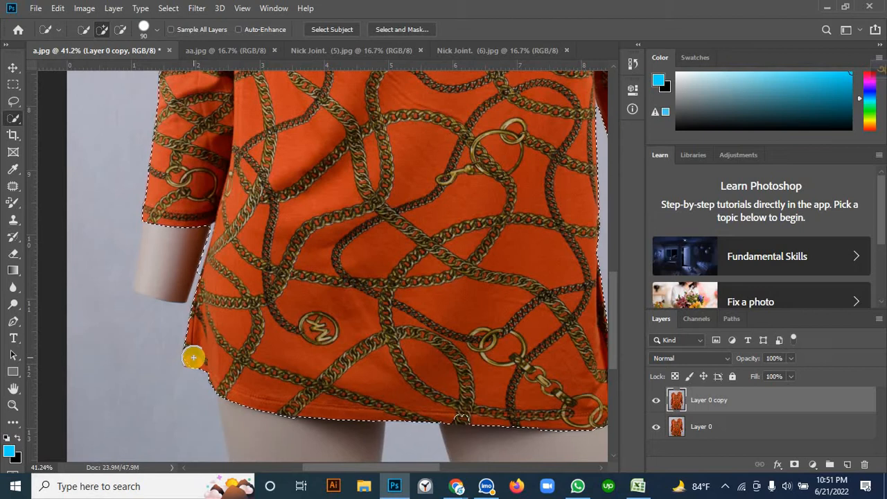
# Delete everything outside the blouse on Layer 0 copy using the inverted selection, and check the cutout with Layer 0 hidden.
pyautogui.scroll(-3, 283, 339)
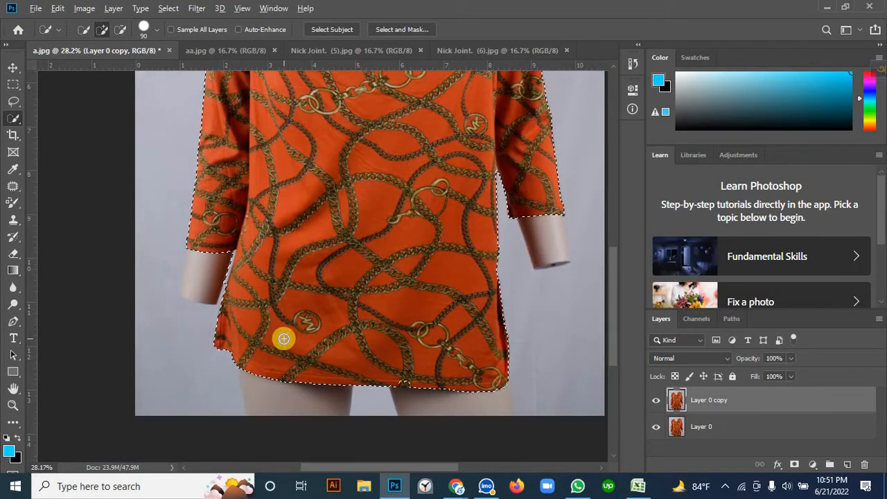
pyautogui.scroll(-3, 283, 338)
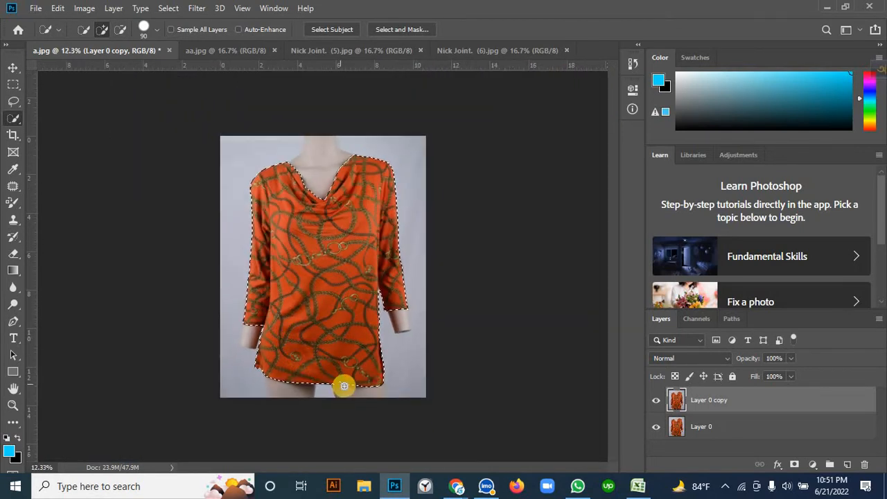
pyautogui.scroll(2, 345, 386)
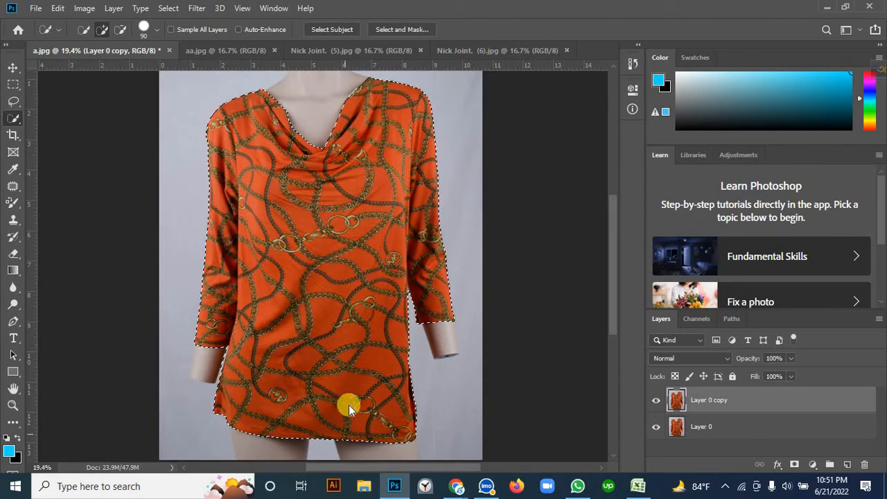
pyautogui.scroll(-2, 343, 208)
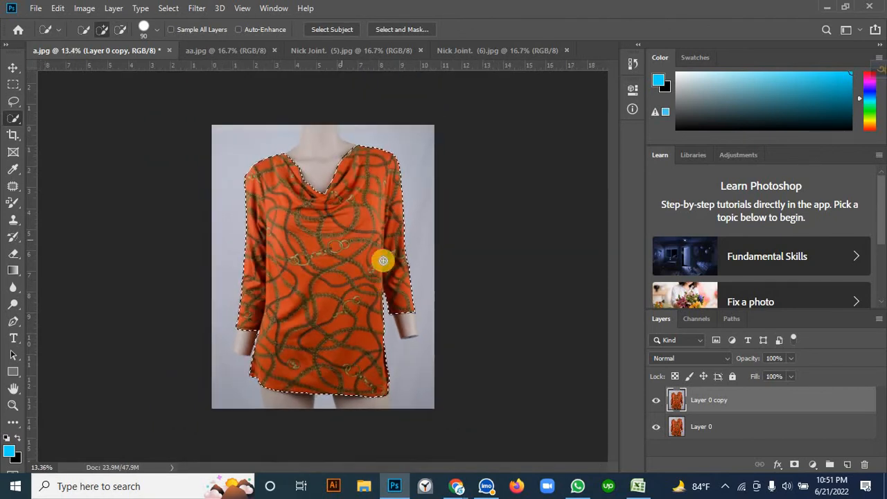
pyautogui.scroll(-1, 352, 258)
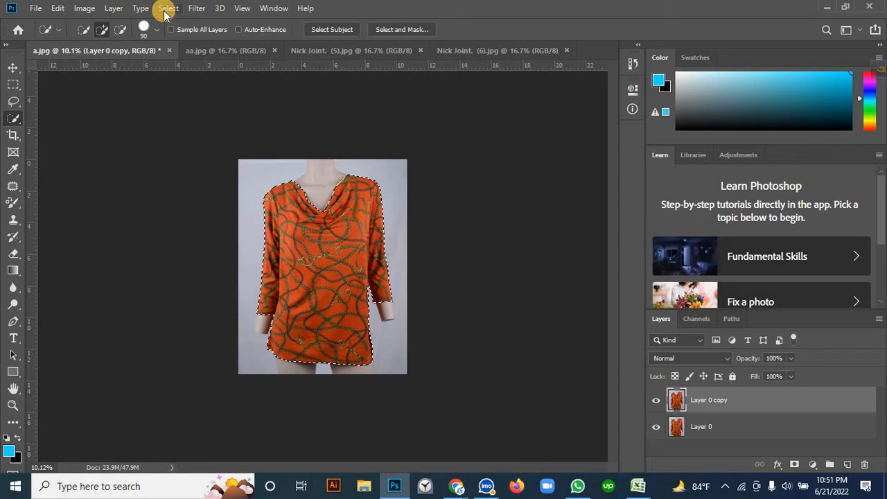
pyautogui.click(168, 8)
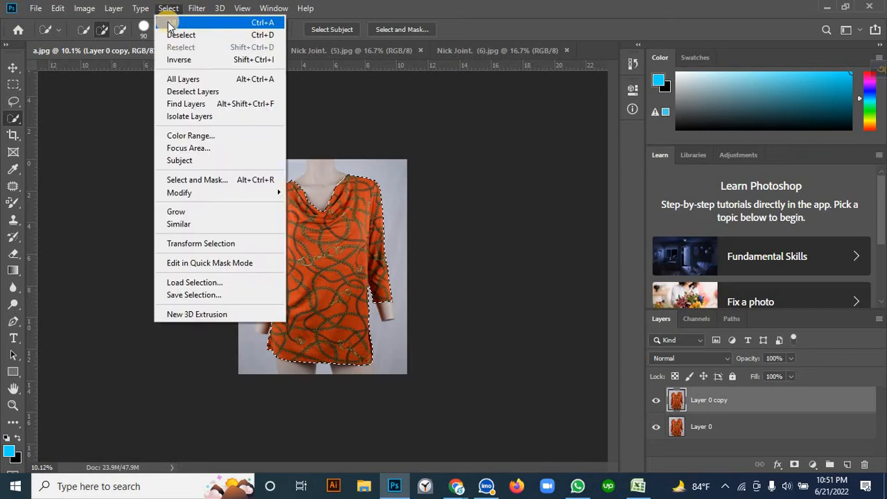
pyautogui.click(184, 62)
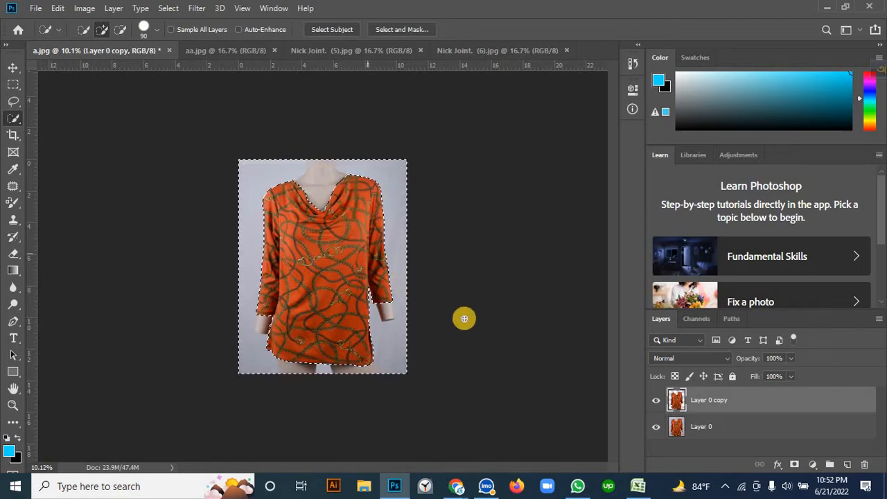
pyautogui.click(655, 429)
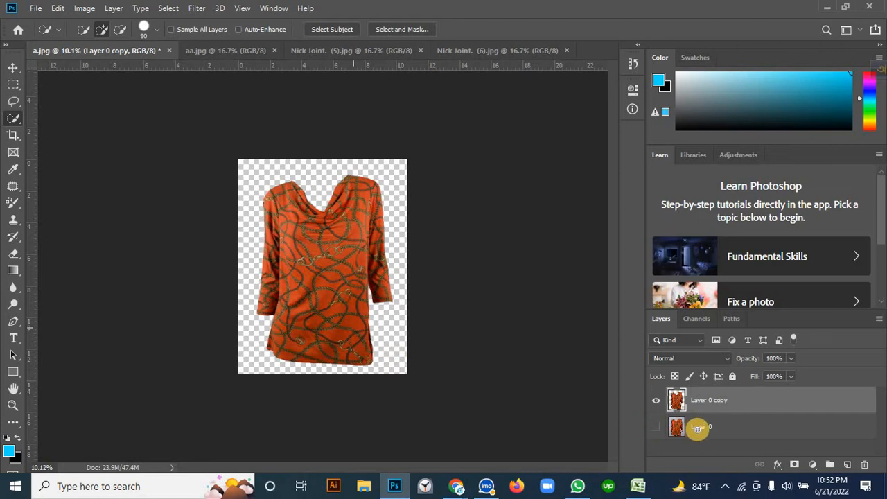
pyautogui.click(655, 427)
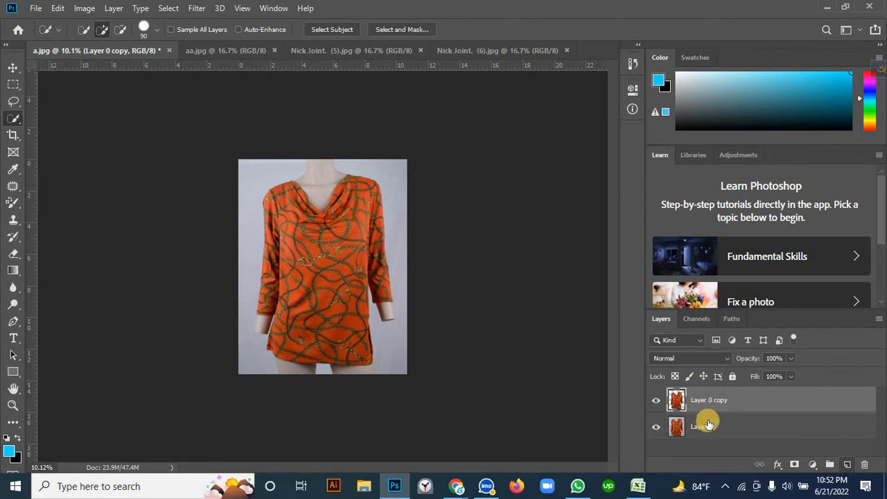
# Add a new layer filled with the bright blue as background colour, and place it directly below Layer 0 copy.
pyautogui.hotkey('ctrl', 'shift', 'alt', 'n')
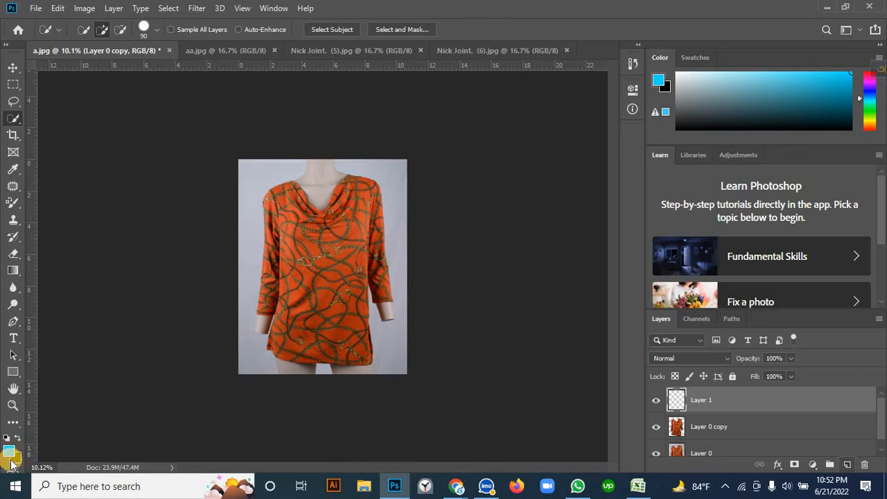
pyautogui.click(10, 457)
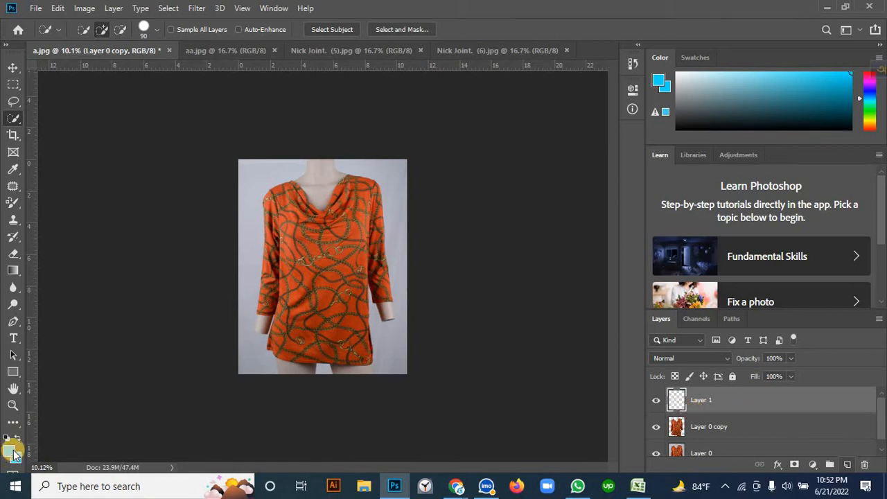
pyautogui.press('x')
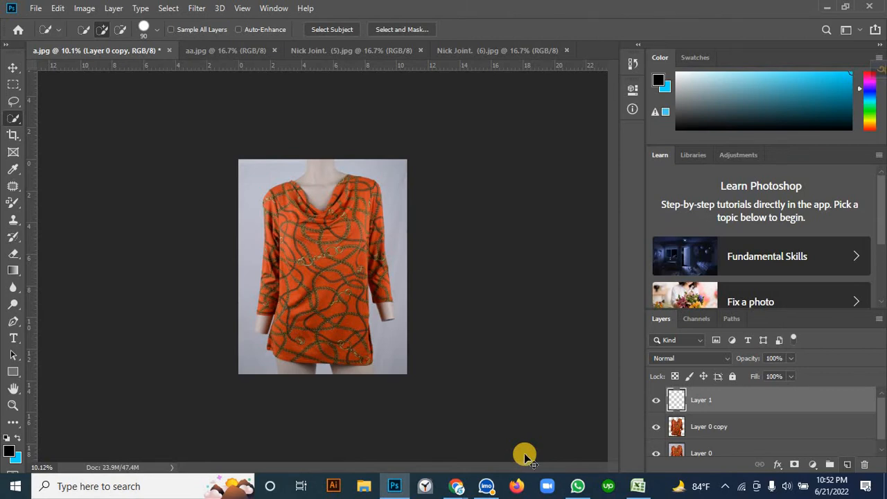
pyautogui.hotkey('ctrl', 'BackSpace')
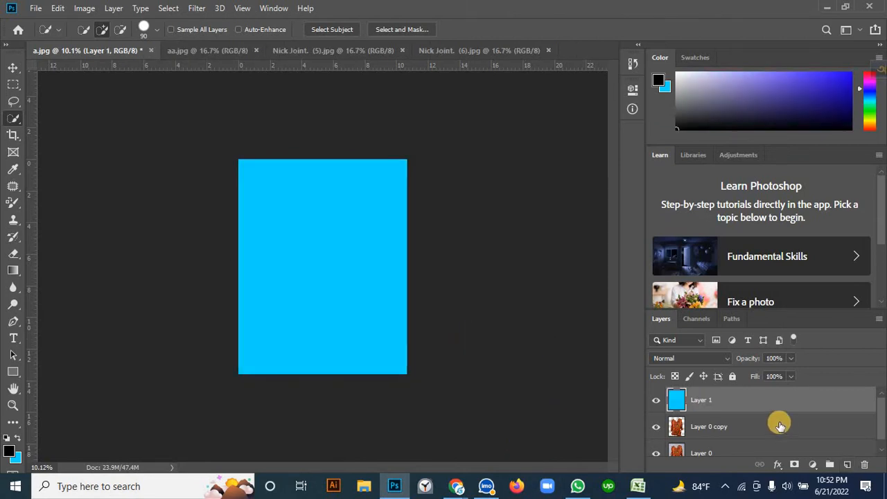
pyautogui.moveTo(705, 399); pyautogui.dragTo(709, 431)
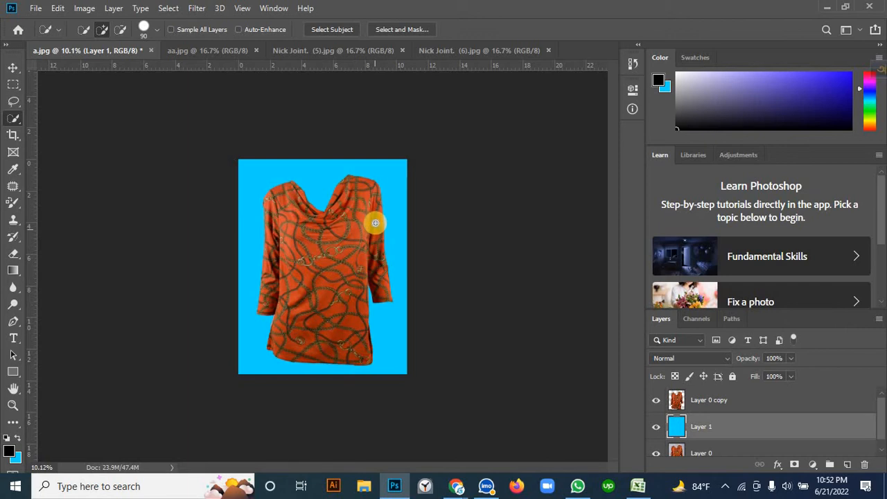
pyautogui.scroll(2, 375, 221)
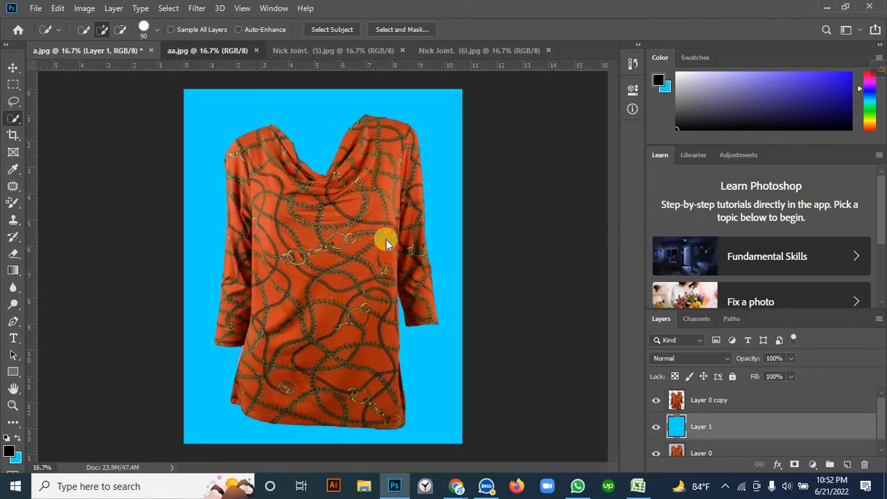
# Switch to the aa.jpg document that shows the inside back of the blouse.
pyautogui.hotkey('ctrl', 'Tab')
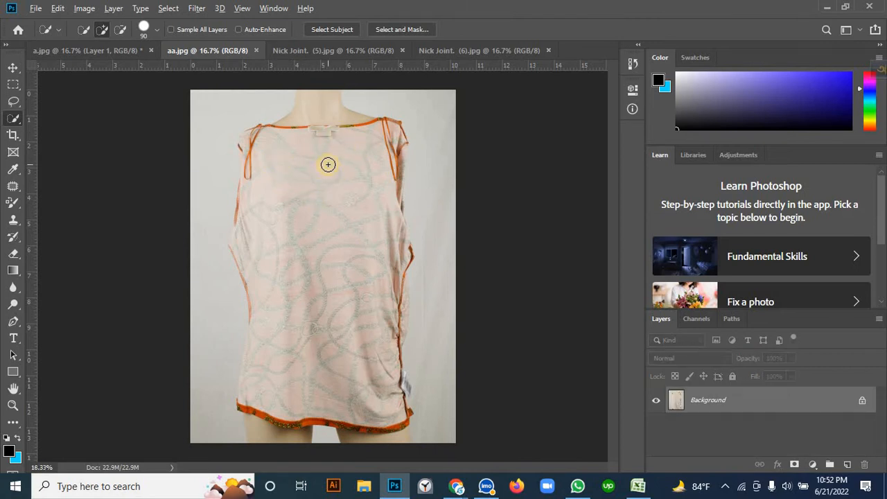
pyautogui.scroll(2, 331, 156)
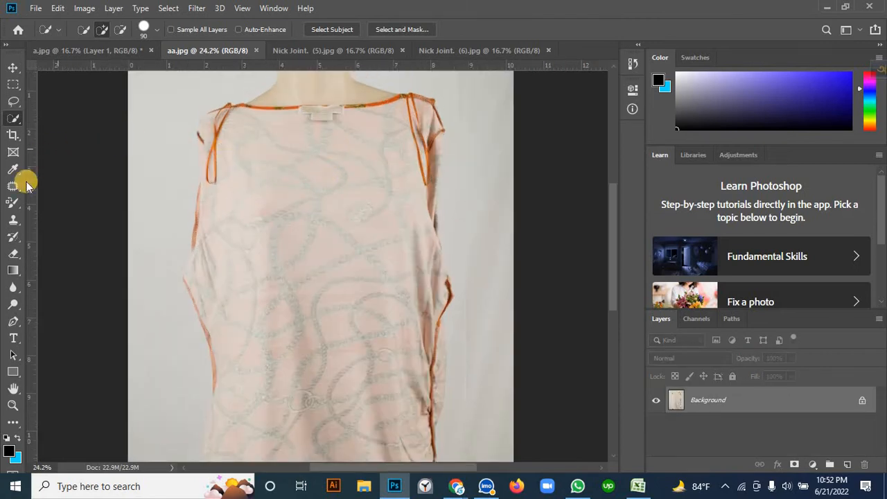
pyautogui.scroll(-2, 304, 221)
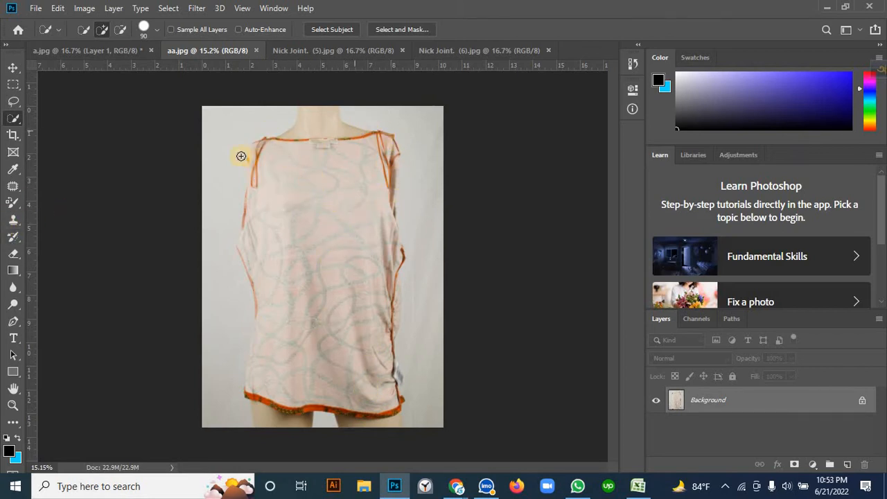
pyautogui.scroll(5, 323, 173)
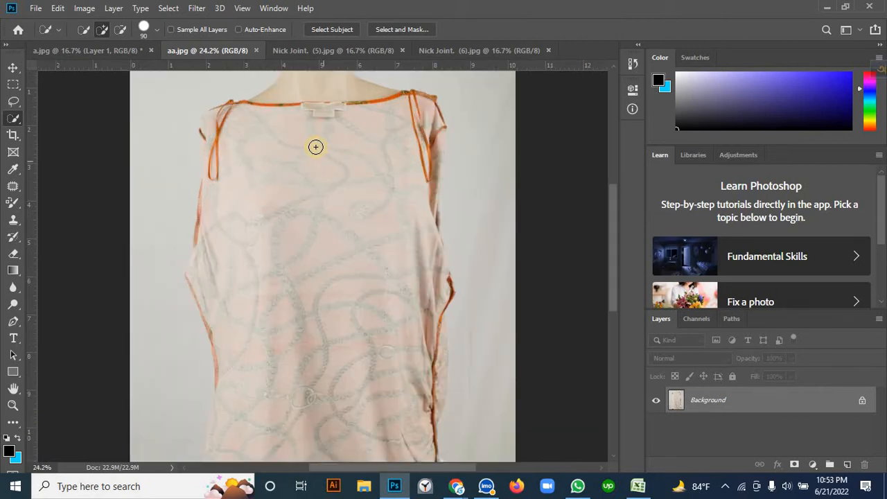
pyautogui.scroll(2, 303, 159)
pyautogui.scroll(3, 304, 138)
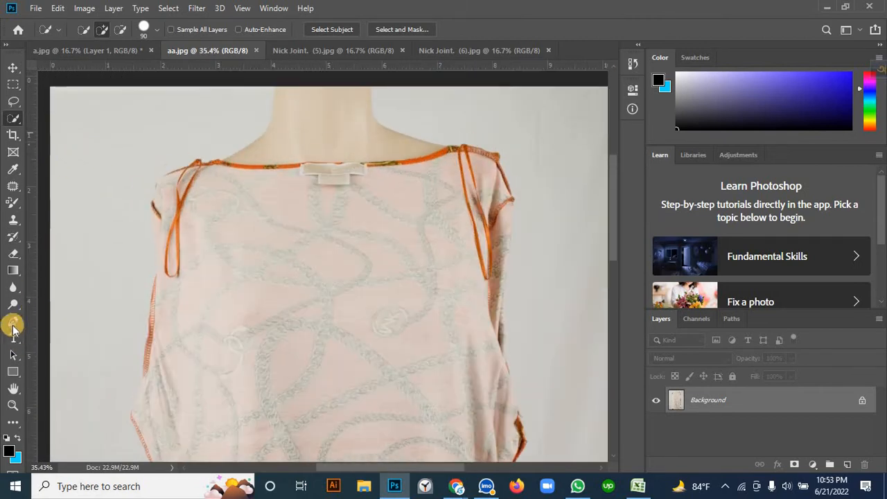
# Start a Pen tool path along the top edge of the back neckline, curving from the left shoulder tie to the label.
pyautogui.click(13, 321)
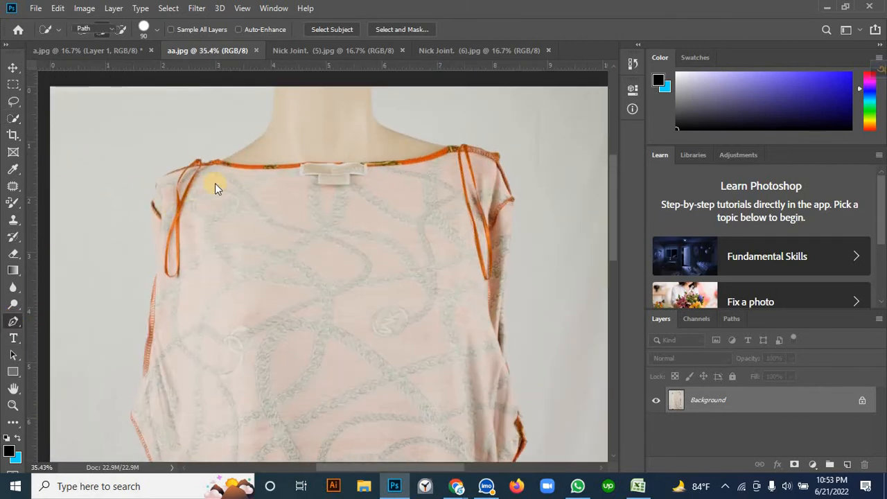
pyautogui.scroll(2, 235, 184)
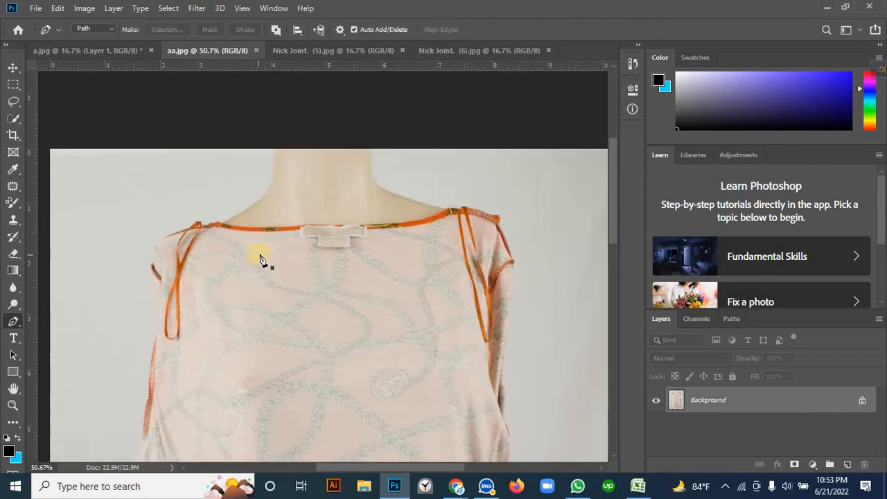
pyautogui.scroll(2, 257, 246)
pyautogui.scroll(-1, 257, 206)
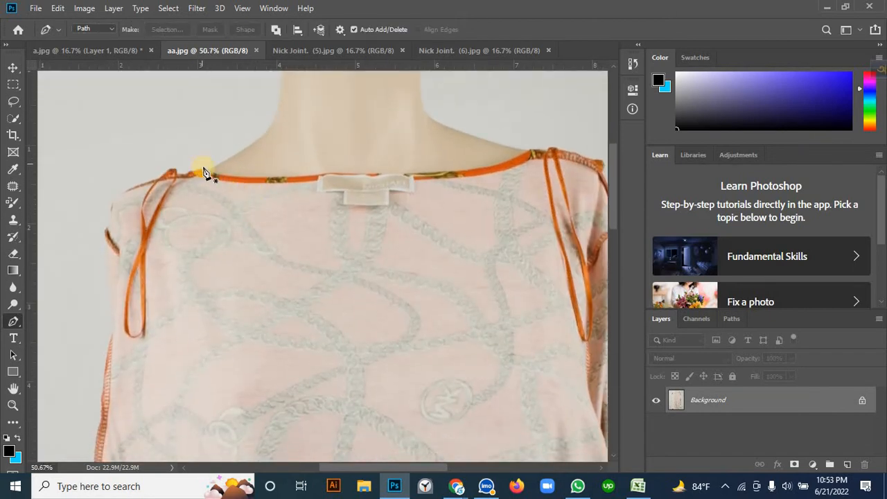
pyautogui.scroll(1, 263, 241)
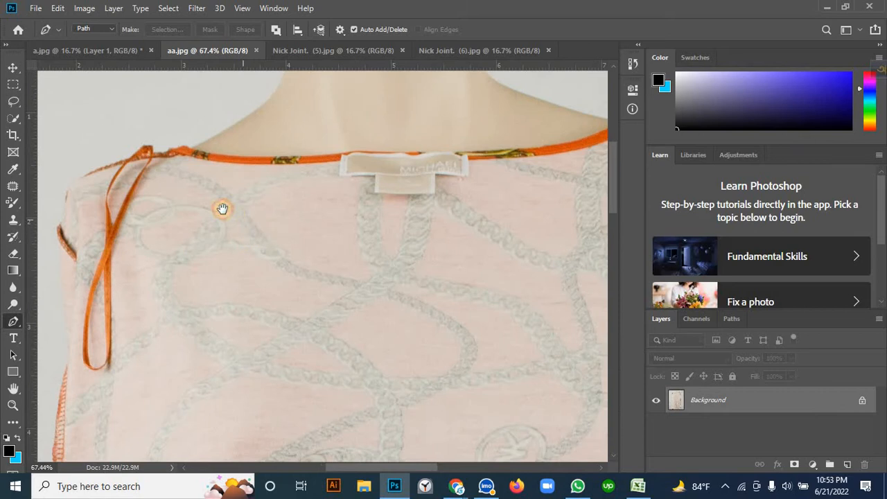
pyautogui.moveTo(205, 184); pyautogui.dragTo(165, 162)
pyautogui.scroll(-1, 166, 169)
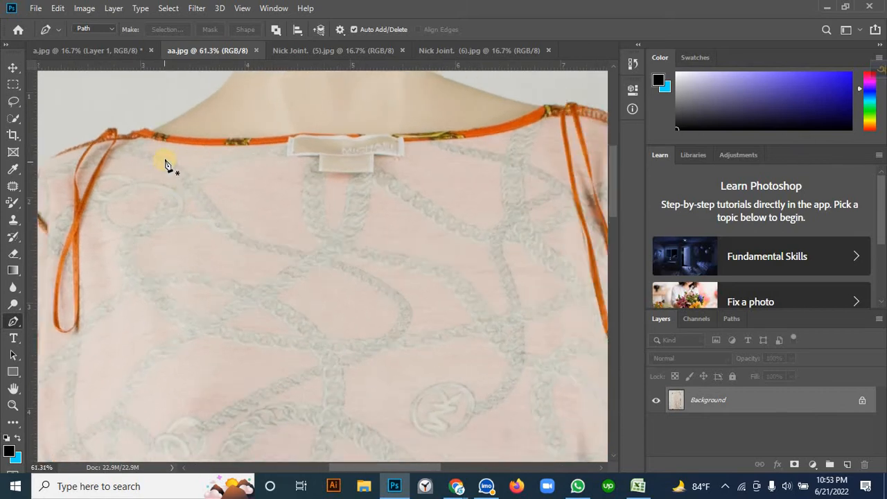
pyautogui.click(147, 129)
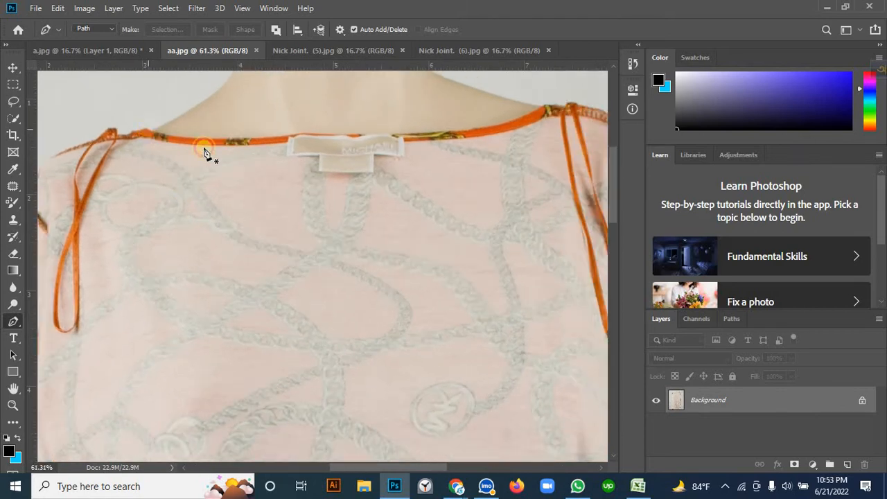
pyautogui.click(286, 137)
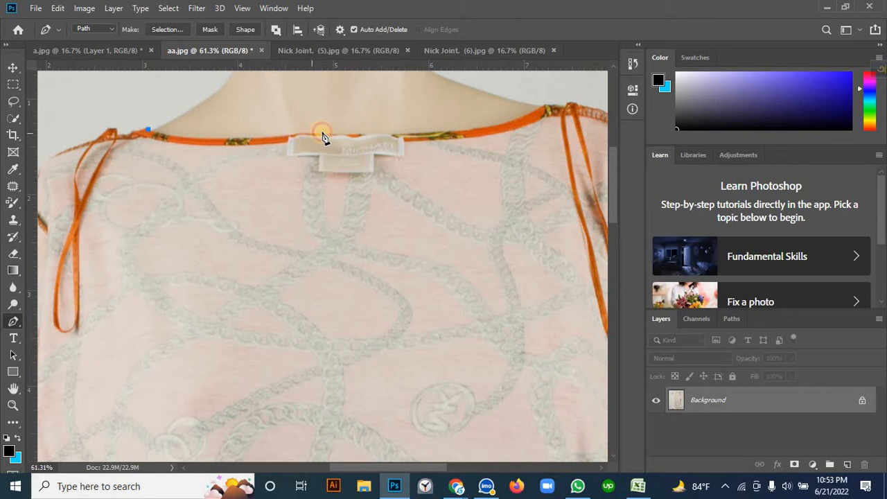
pyautogui.moveTo(335, 131); pyautogui.dragTo(370, 127)
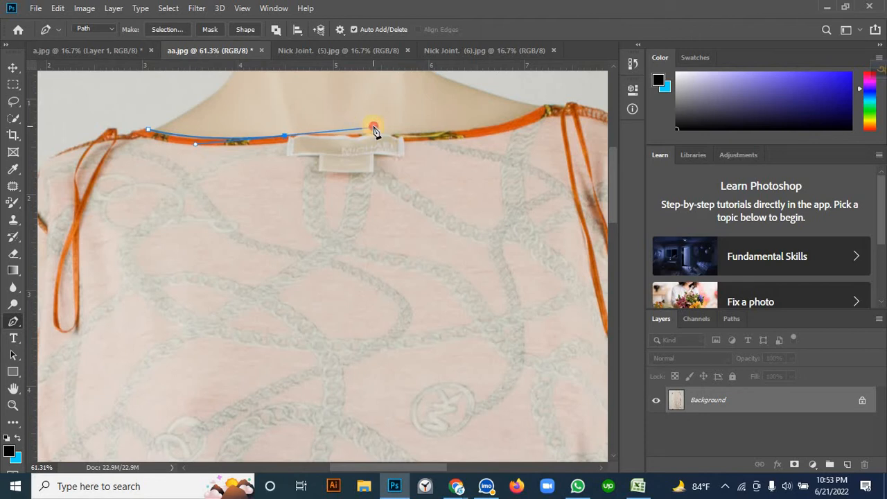
pyautogui.moveTo(374, 130); pyautogui.dragTo(373, 128)
pyautogui.moveTo(373, 128); pyautogui.dragTo(334, 193)
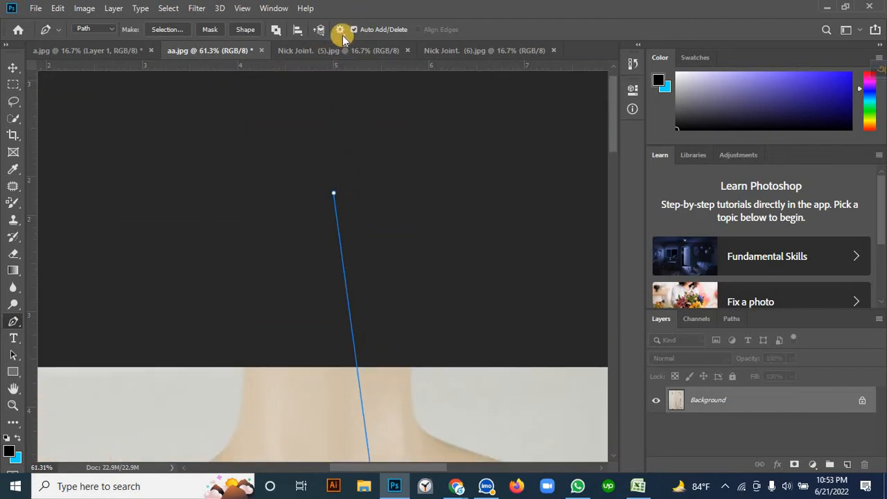
# Set the Pen tool's path display thickness to 0.75 px.
pyautogui.click(340, 31)
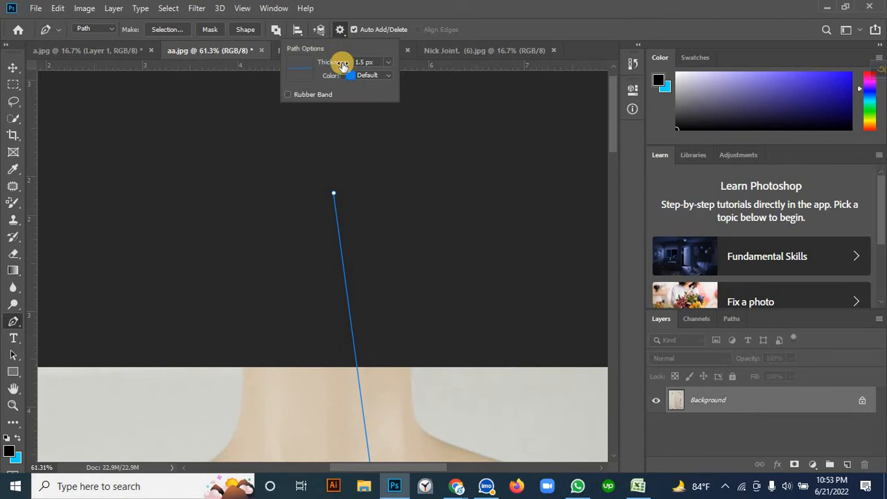
pyautogui.click(387, 62)
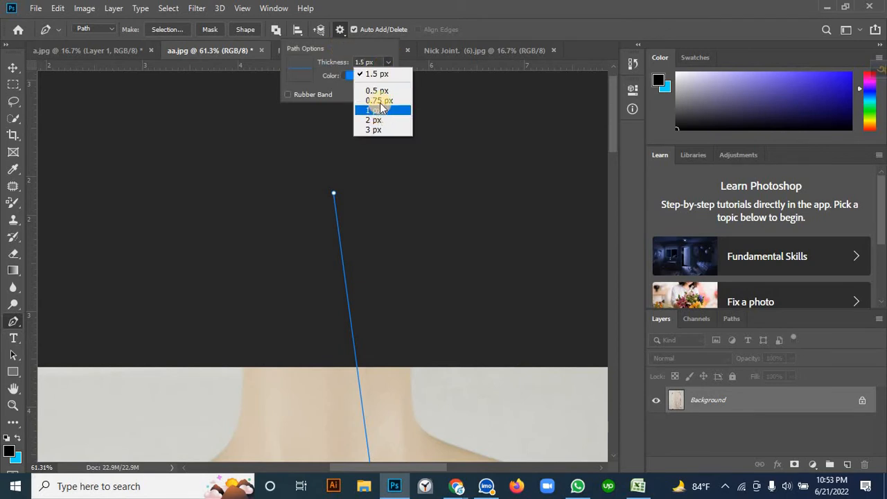
pyautogui.click(379, 100)
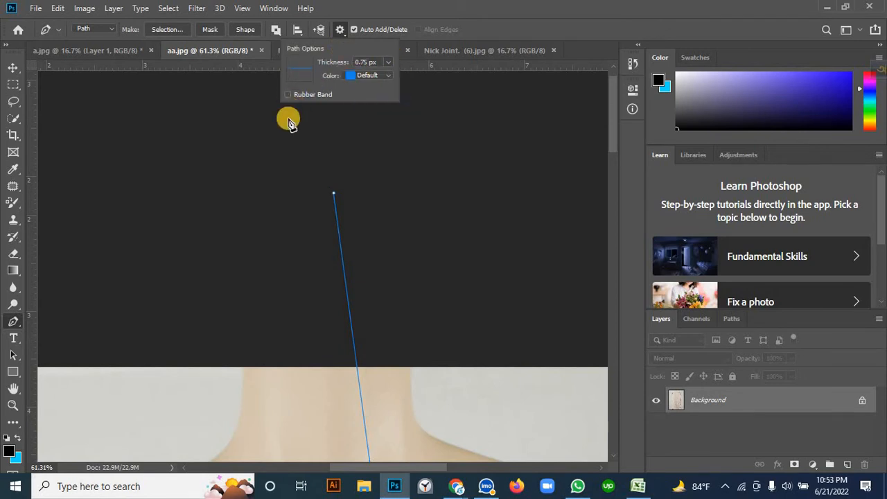
# Undo the stray path anchor placed on the empty canvas above the photo.
pyautogui.click(327, 200)
pyautogui.hotkey('ctrl', 'z')
pyautogui.scroll(-2, 326, 201)
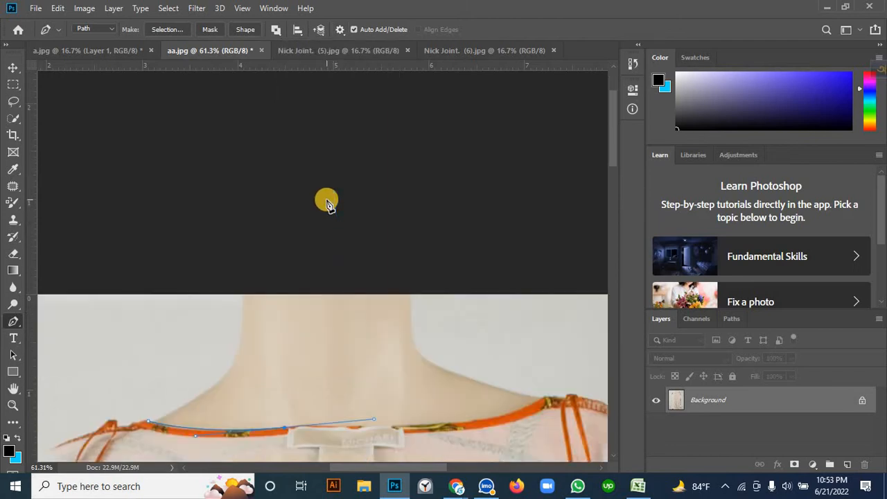
pyautogui.scroll(-5, 327, 202)
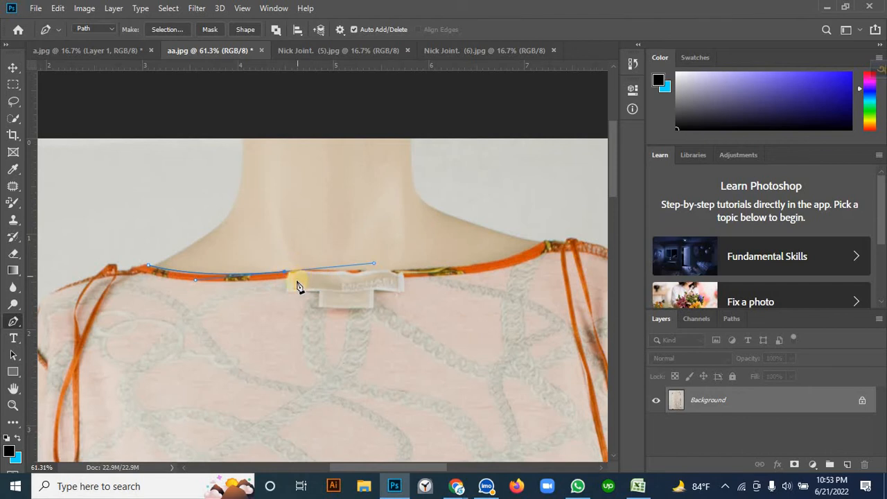
# Continue the path from the label's left corner along the orange neckline edge to the right shoulder tie, removing the forward handle first.
pyautogui.keyDown('alt'); pyautogui.click(284, 274); pyautogui.keyUp('alt')
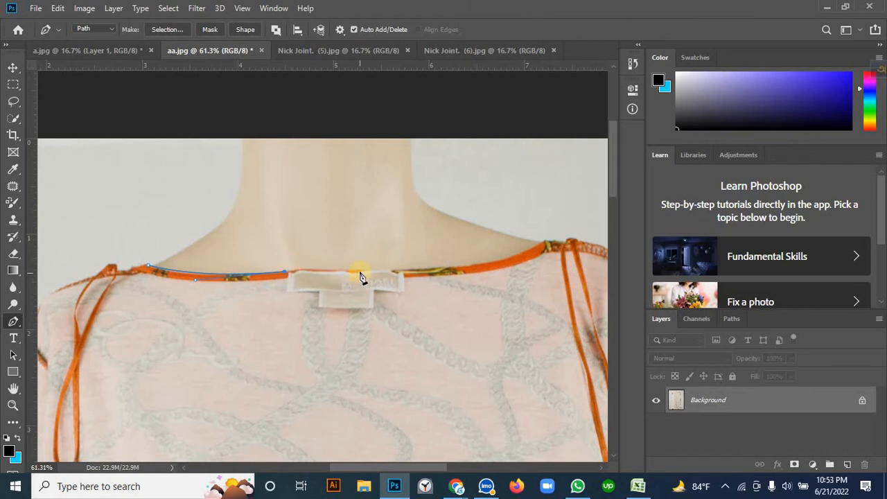
pyautogui.moveTo(360, 275); pyautogui.dragTo(387, 273)
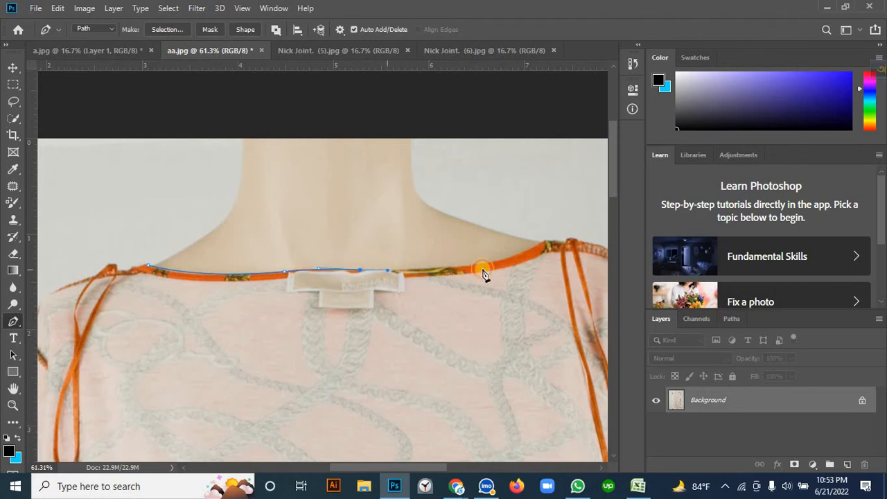
pyautogui.moveTo(503, 263); pyautogui.dragTo(533, 258)
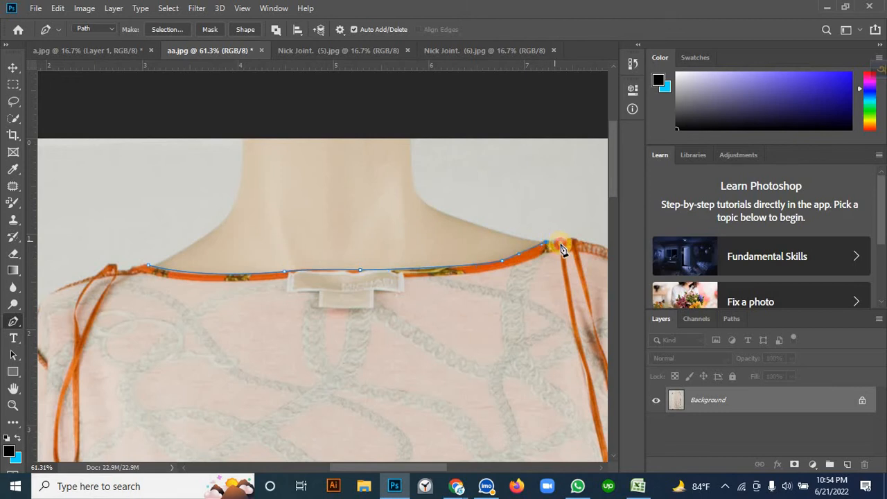
pyautogui.scroll(-3, 558, 250)
pyautogui.moveTo(566, 252); pyautogui.dragTo(424, 242)
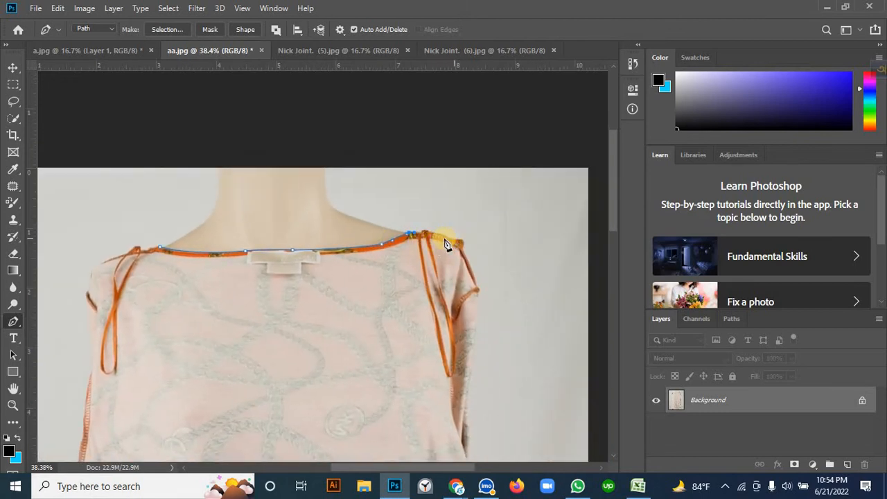
pyautogui.scroll(5, 432, 244)
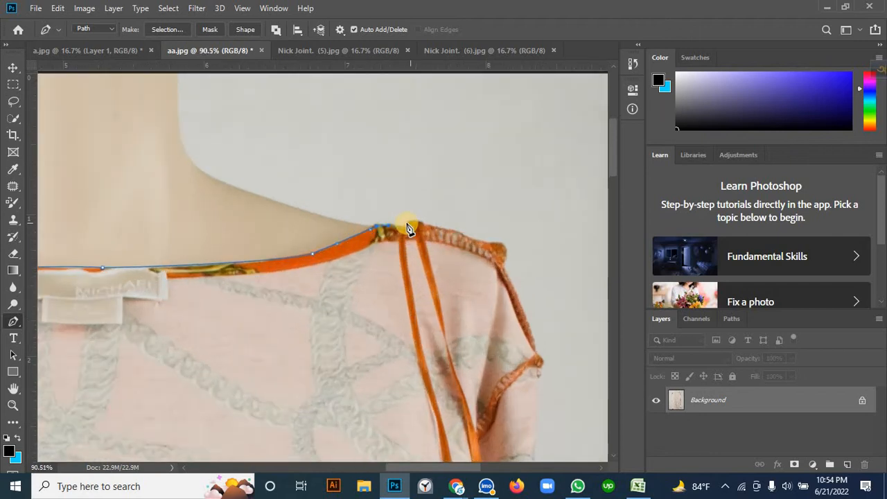
# Extend the path over the right shoulder tie and along the shoulder seam to its outer corner.
pyautogui.moveTo(407, 220); pyautogui.dragTo(402, 218)
pyautogui.keyDown('alt'); pyautogui.click(407, 219); pyautogui.keyUp('alt')
pyautogui.click(424, 228)
pyautogui.click(428, 227)
pyautogui.click(444, 228)
pyautogui.moveTo(458, 234); pyautogui.dragTo(468, 237)
pyautogui.scroll(-2, 463, 233)
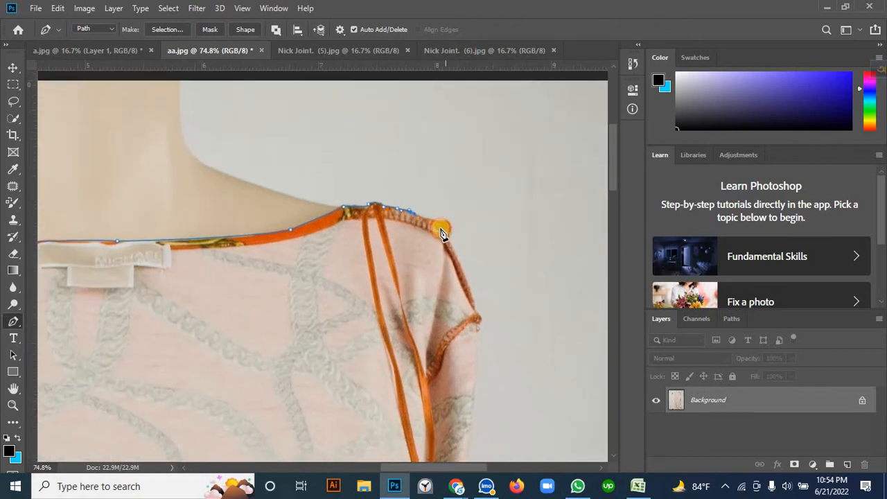
pyautogui.scroll(2, 440, 233)
pyautogui.moveTo(447, 219); pyautogui.dragTo(464, 217)
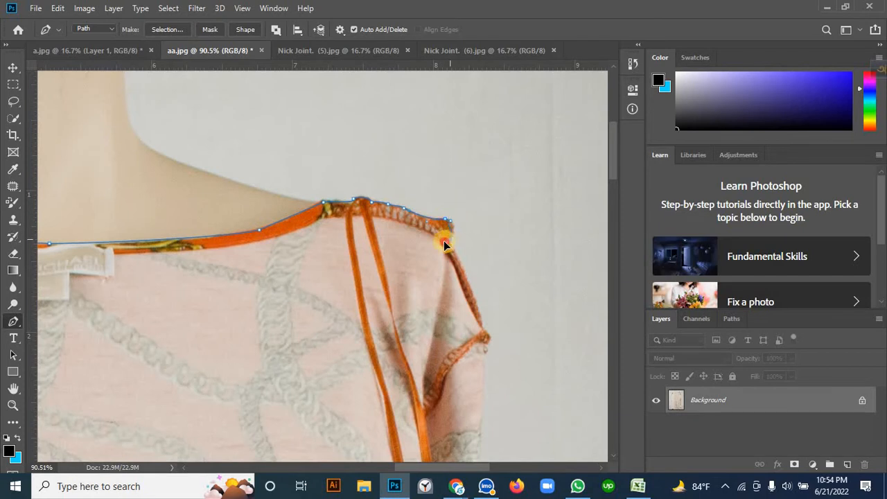
# Trace the path around the shoulder corner and down the orange trim to the tip of the right sleeve fold.
pyautogui.moveTo(439, 252); pyautogui.dragTo(438, 250)
pyautogui.scroll(-3, 457, 251)
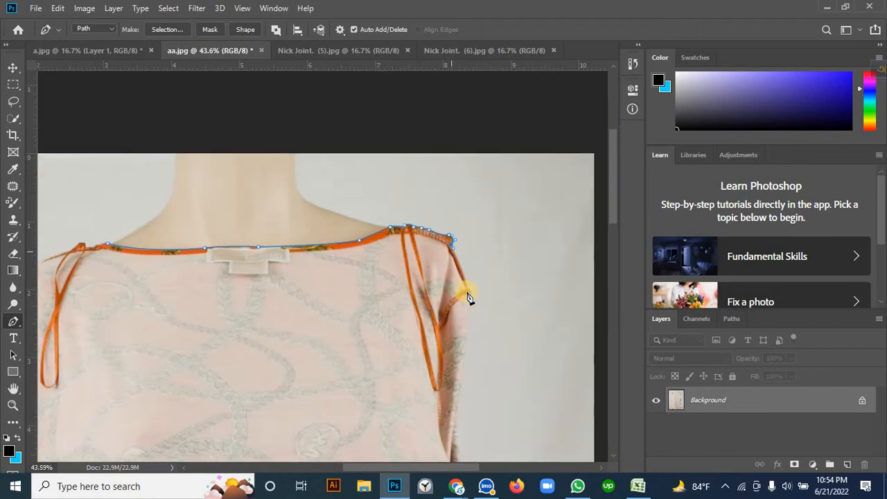
pyautogui.scroll(2, 469, 248)
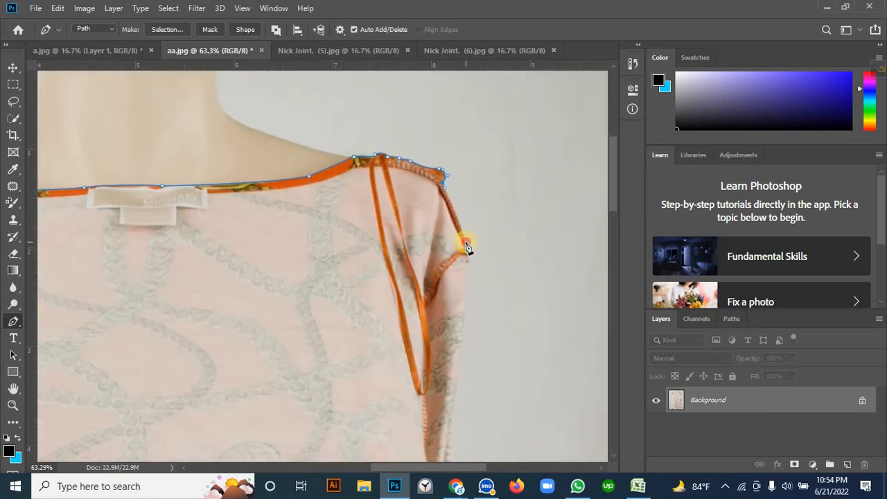
pyautogui.moveTo(465, 250); pyautogui.dragTo(465, 252)
pyautogui.keyDown('alt'); pyautogui.click(467, 246); pyautogui.keyUp('alt')
pyautogui.click(465, 256)
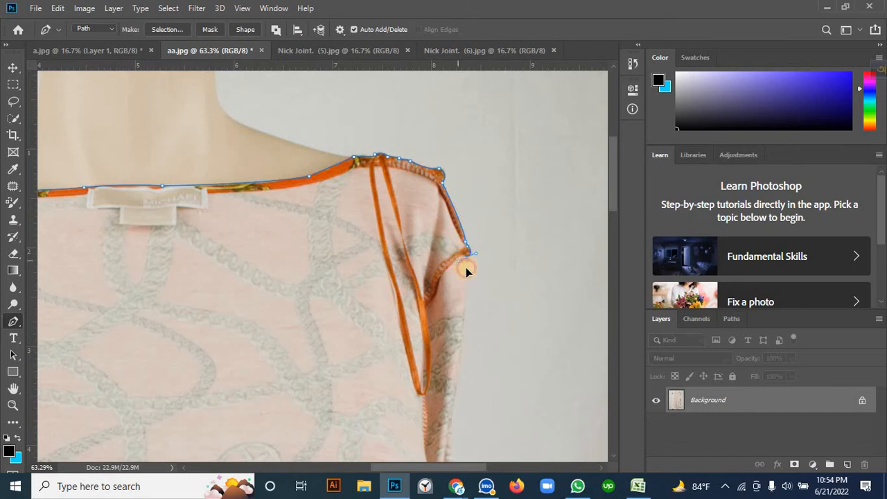
# Run the path down the right side of the blouse, then straight across the chest to the left side seam.
pyautogui.scroll(-4, 468, 274)
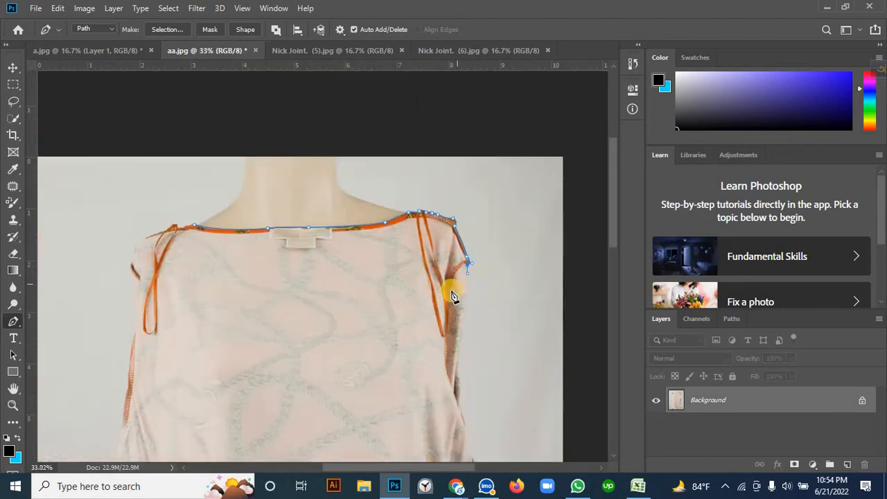
pyautogui.scroll(-3, 458, 281)
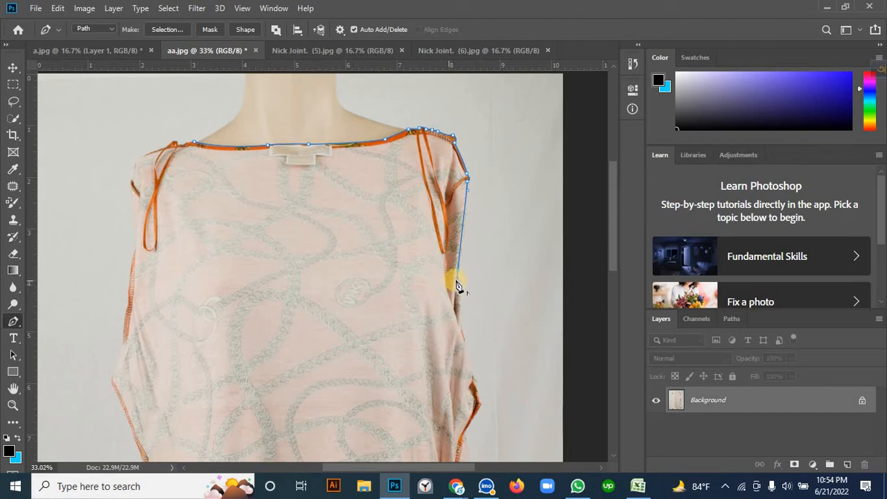
pyautogui.click(129, 297)
pyautogui.scroll(3, 153, 259)
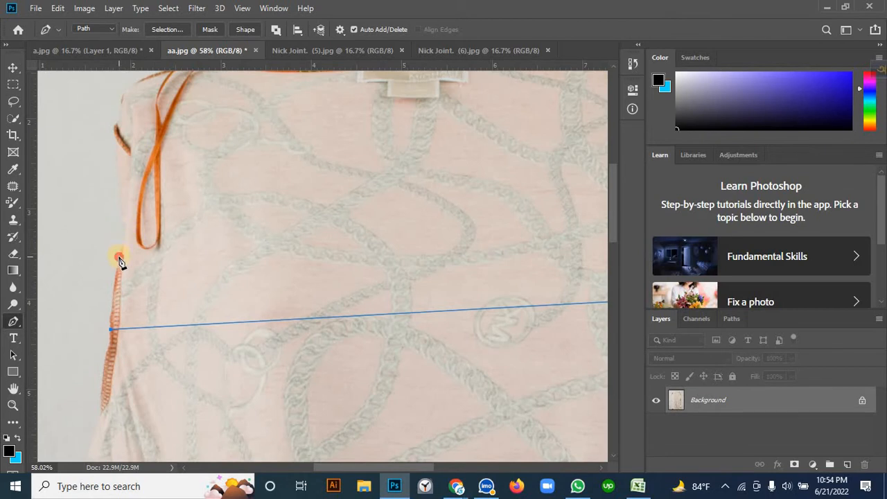
# Trace the path up the left side seam, past the sleeve fold and around the left shoulder.
pyautogui.click(119, 257)
pyautogui.scroll(2, 121, 243)
pyautogui.moveTo(116, 228); pyautogui.dragTo(113, 196)
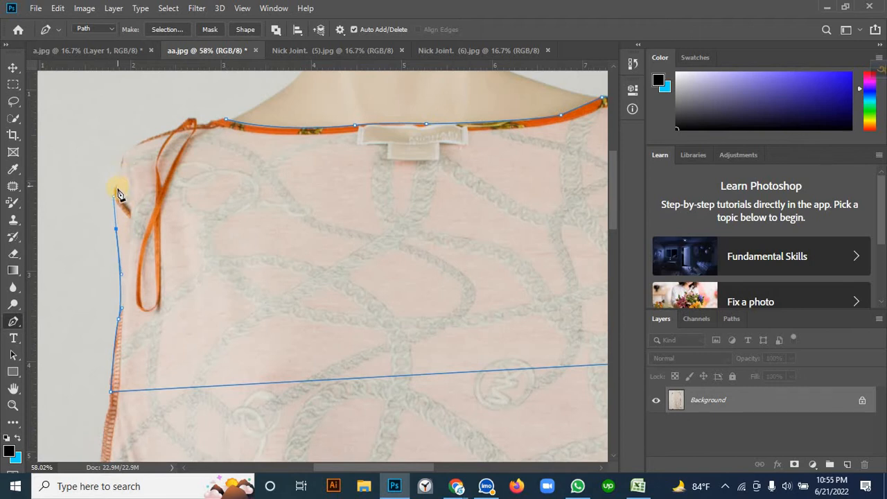
pyautogui.click(115, 192)
pyautogui.click(118, 183)
pyautogui.click(120, 161)
pyautogui.moveTo(157, 138); pyautogui.dragTo(161, 136)
# Trace along the left shoulder seam and around the tie's knot, and close the path at its starting anchor.
pyautogui.scroll(3, 191, 127)
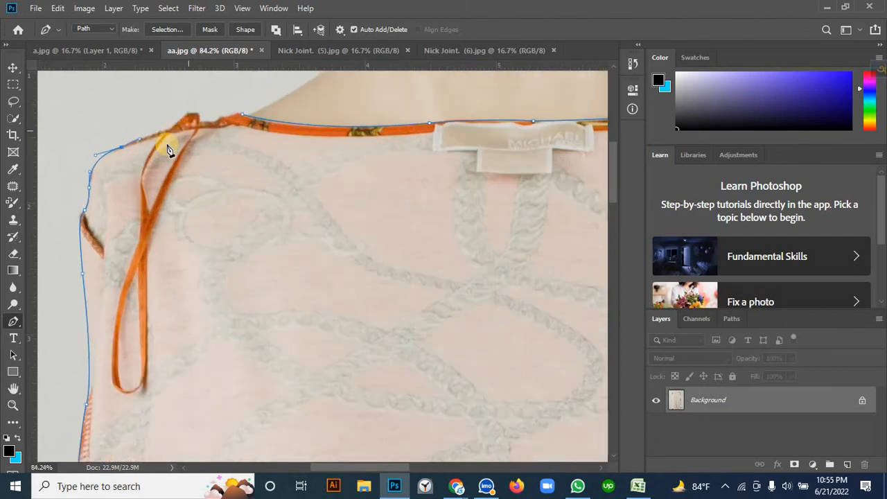
pyautogui.scroll(2, 167, 143)
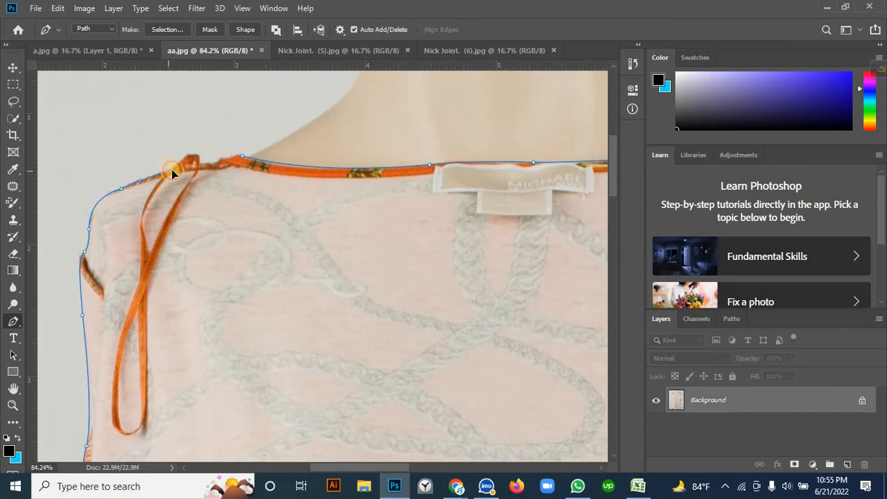
pyautogui.moveTo(176, 164); pyautogui.dragTo(177, 164)
pyautogui.click(187, 156)
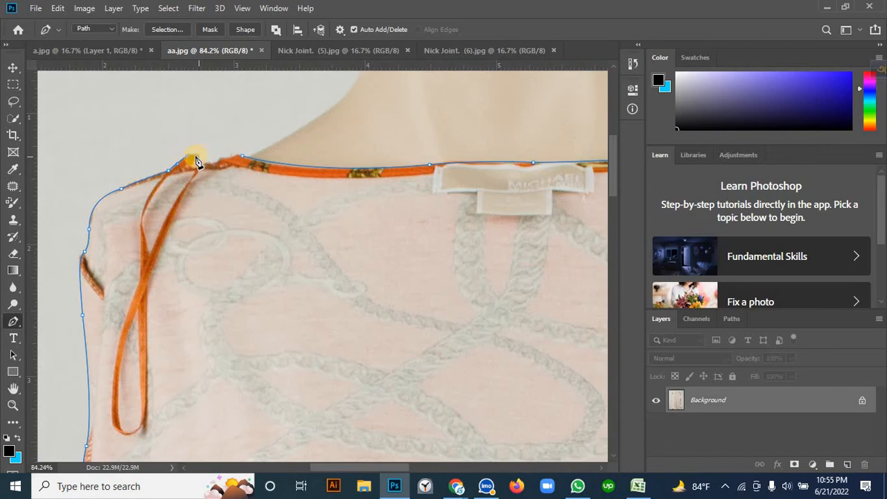
pyautogui.scroll(2, 201, 166)
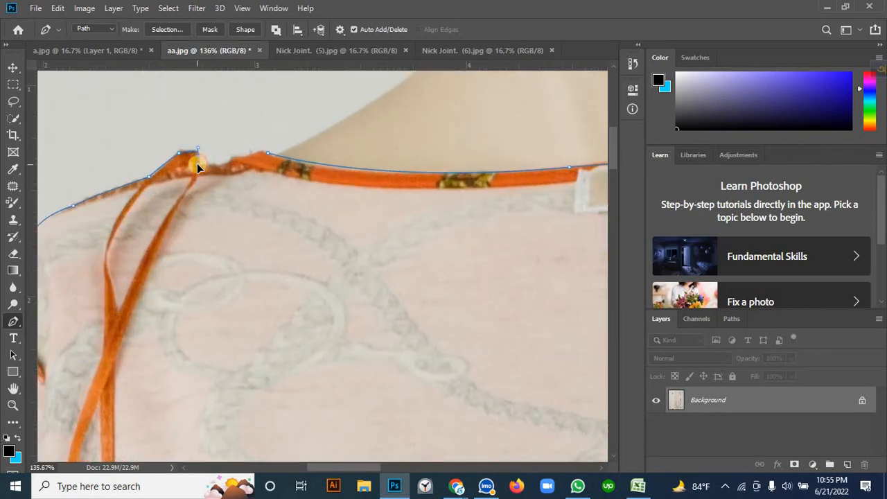
pyautogui.scroll(-1, 222, 174)
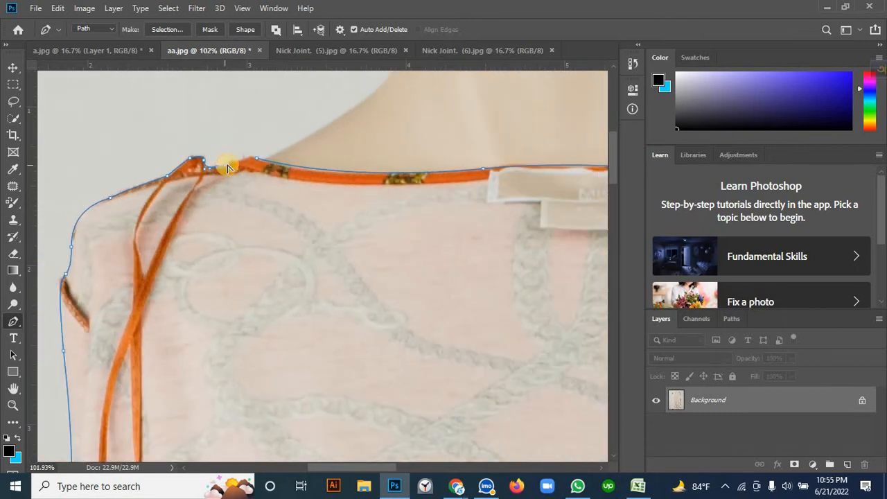
pyautogui.moveTo(228, 164); pyautogui.dragTo(250, 159)
pyautogui.click(259, 159)
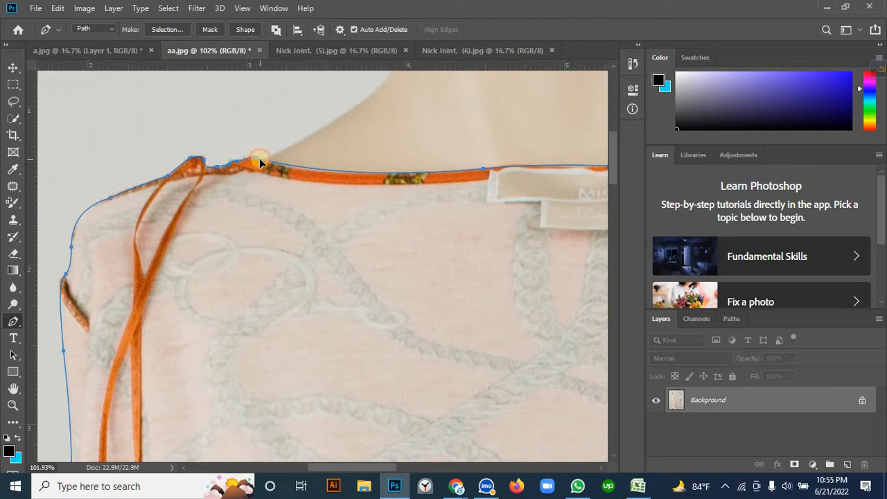
# Convert the closed path to a selection and copy the selected back piece into a.jpg between Layer 0 copy and Layer 1.
pyautogui.scroll(-10, 263, 166)
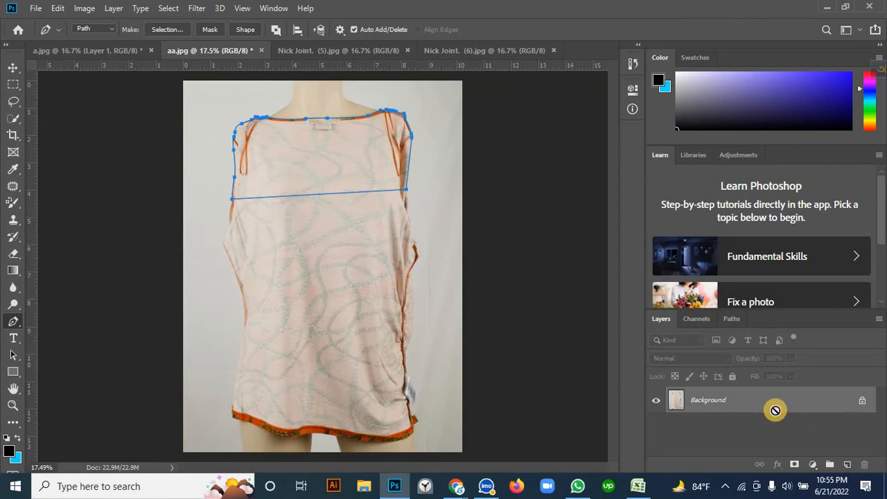
pyautogui.hotkey('ctrl', 'Return')
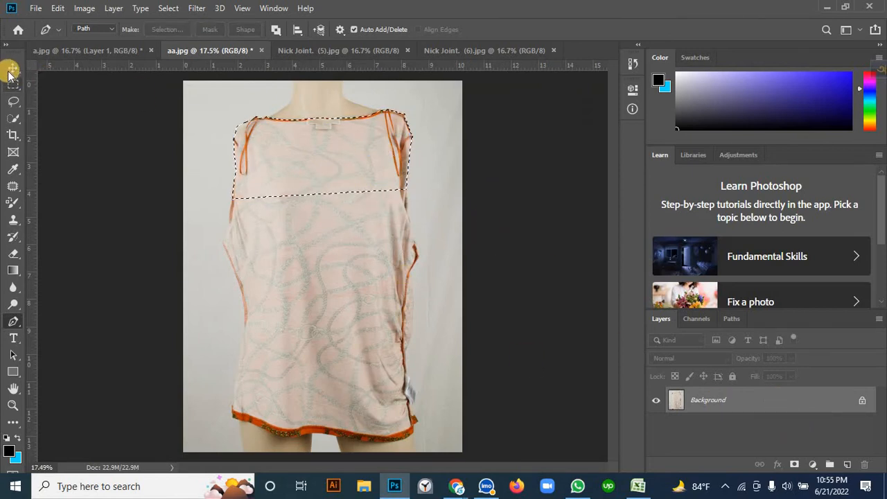
pyautogui.click(11, 69)
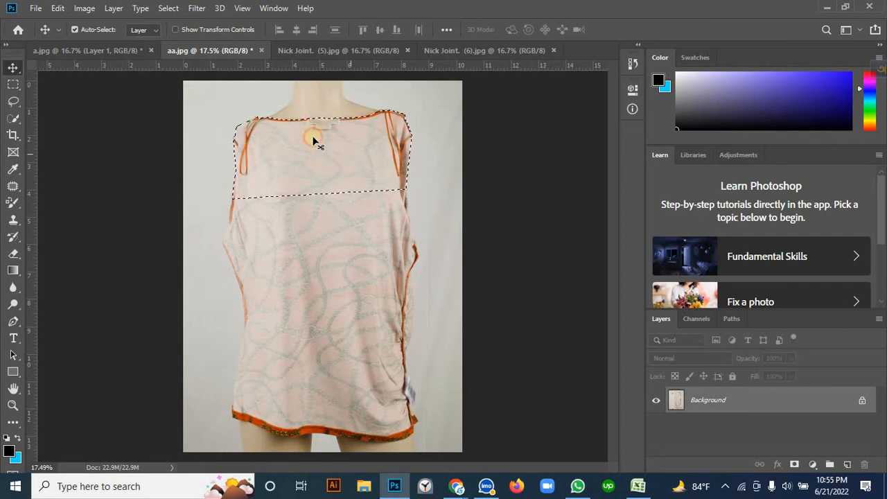
pyautogui.click(121, 54)
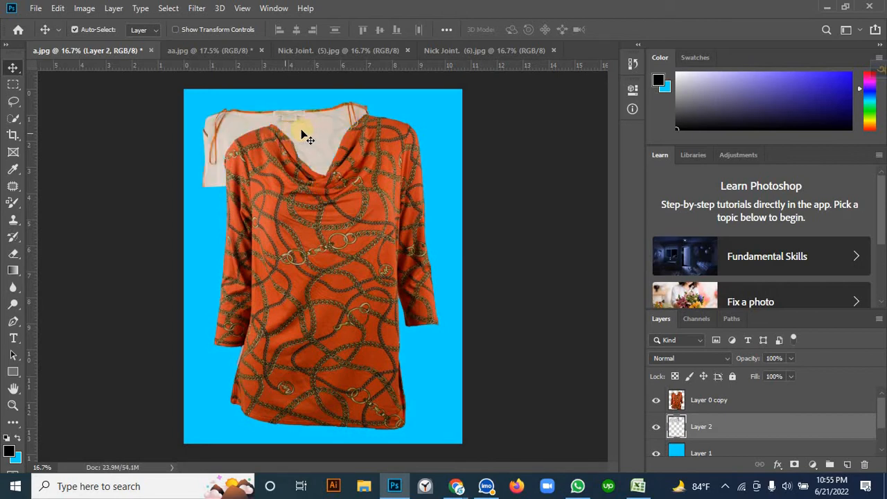
# Position the back piece behind the blouse so its label and neckline fill the front neck opening between the shoulders.
pyautogui.moveTo(325, 141)
pyautogui.mouseDown()
pyautogui.moveTo(329, 147)
pyautogui.moveTo(314, 129)
pyautogui.mouseUp()
pyautogui.scroll(4, 315, 104)
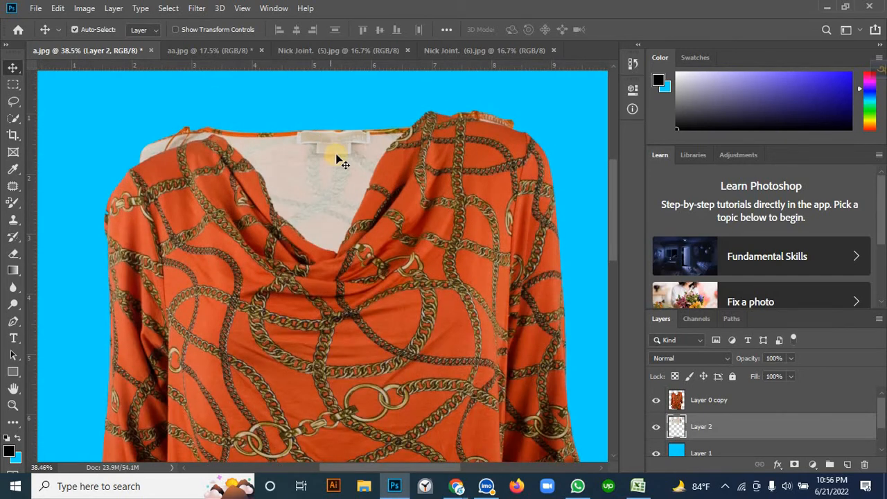
pyautogui.moveTo(335, 177)
pyautogui.mouseDown()
pyautogui.moveTo(351, 160)
pyautogui.moveTo(343, 150)
pyautogui.moveTo(325, 160)
pyautogui.moveTo(312, 155)
pyautogui.moveTo(337, 173)
pyautogui.mouseUp()
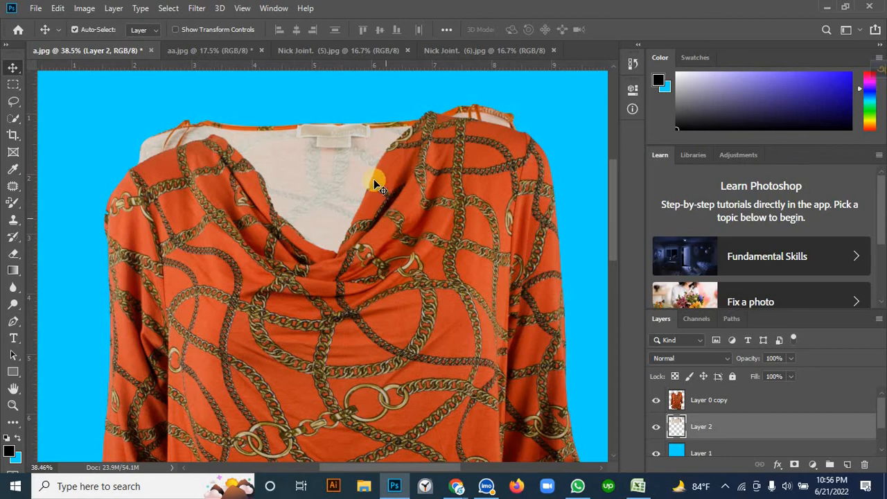
pyautogui.moveTo(317, 175)
pyautogui.mouseDown()
pyautogui.moveTo(317, 142)
pyautogui.moveTo(314, 166)
pyautogui.moveTo(329, 174)
pyautogui.mouseUp()
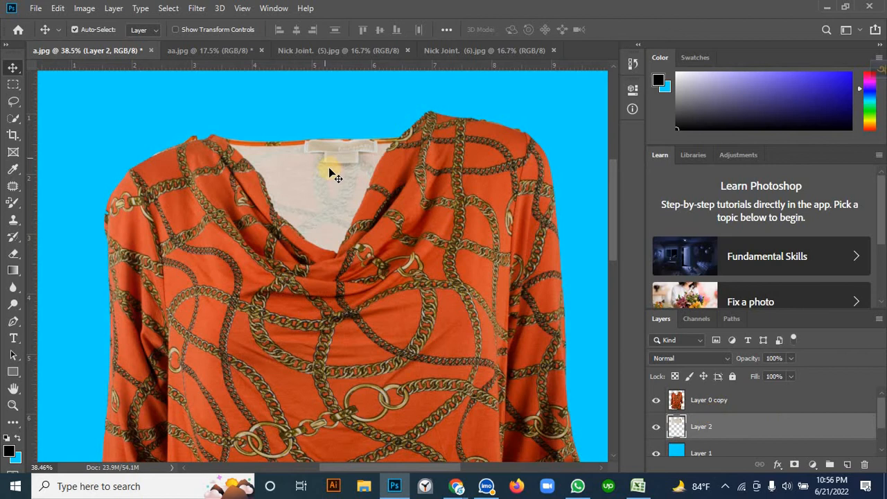
# Start warping the back piece on Layer 2, raising its upper-right corner and top edge so the neckline slopes up toward the right shoulder.
pyautogui.press('ctrl')
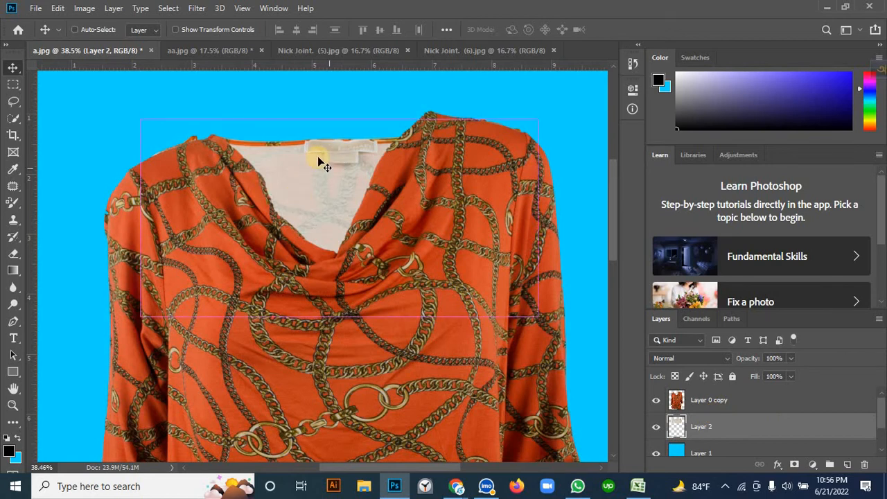
pyautogui.hotkey('ctrl', 't')
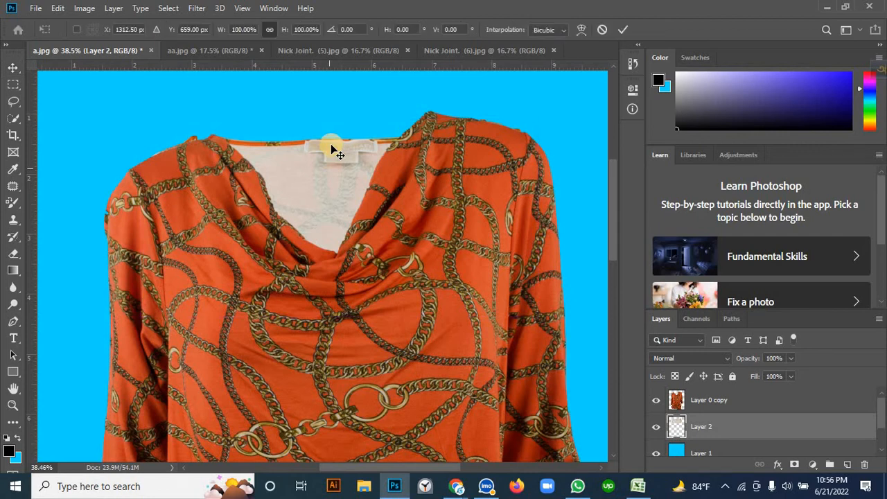
pyautogui.rightClick(336, 147)
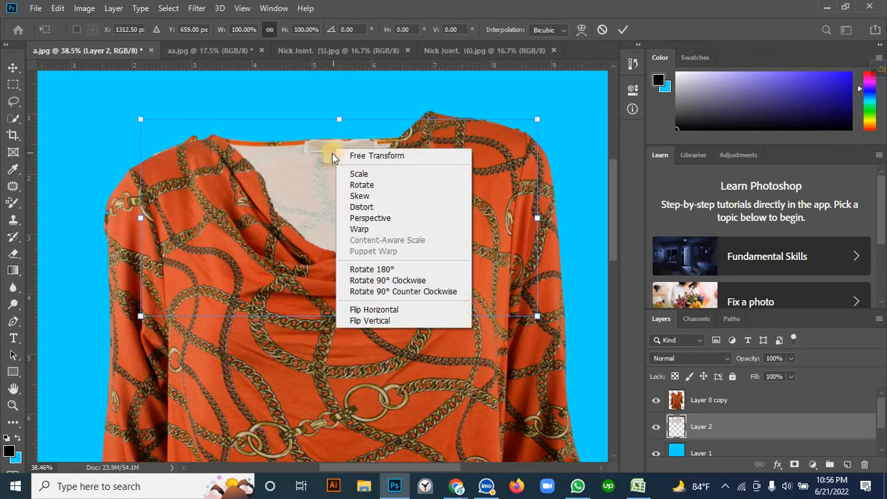
pyautogui.click(363, 231)
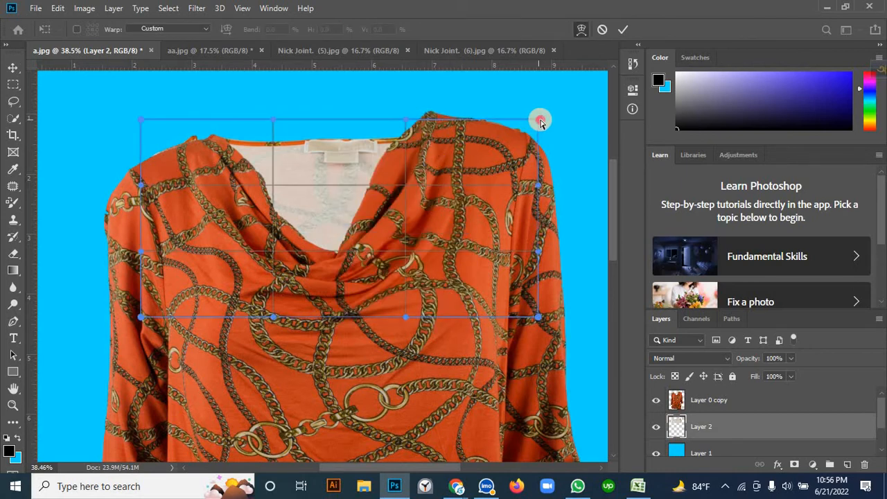
pyautogui.moveTo(533, 89); pyautogui.dragTo(533, 84)
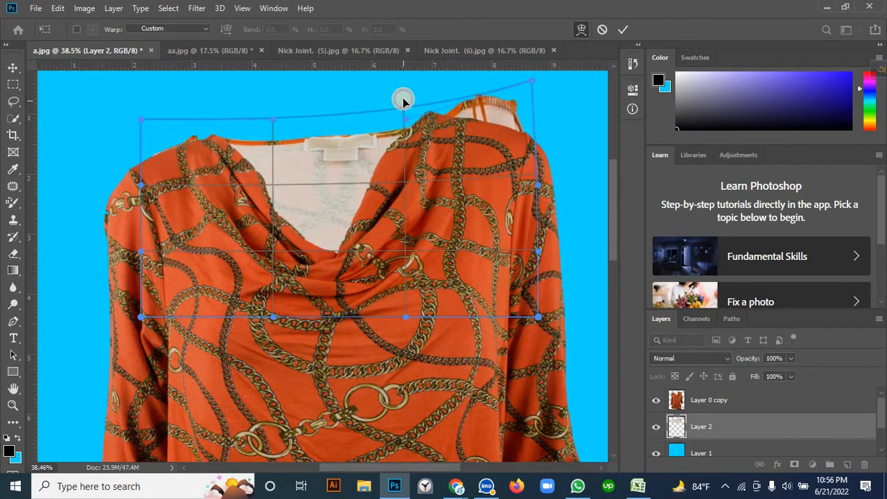
pyautogui.moveTo(405, 110); pyautogui.dragTo(433, 105)
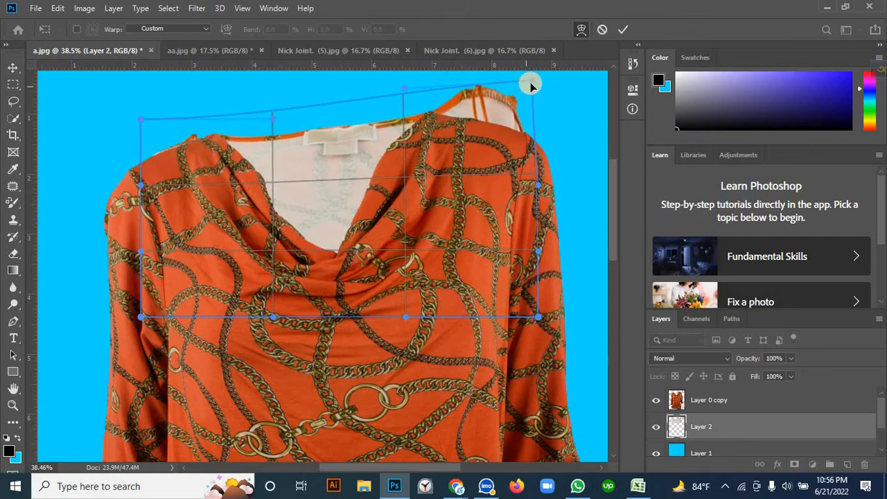
pyautogui.moveTo(530, 85); pyautogui.dragTo(518, 99)
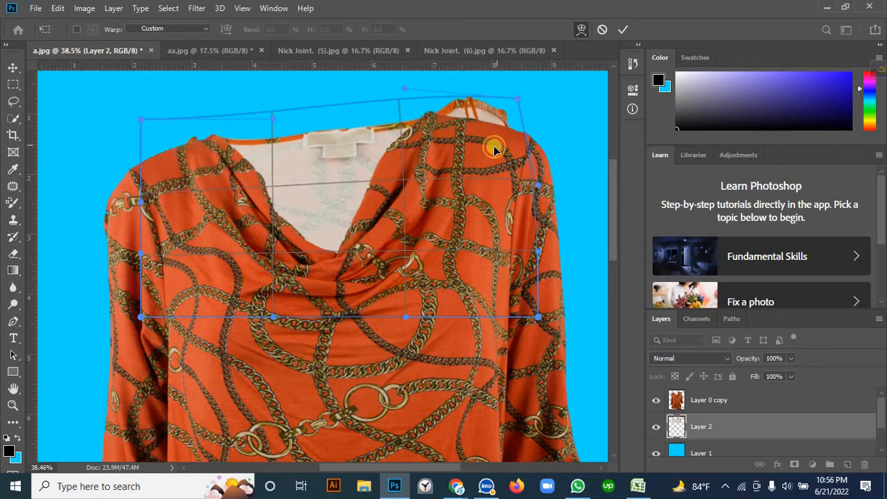
pyautogui.moveTo(493, 145); pyautogui.dragTo(491, 142)
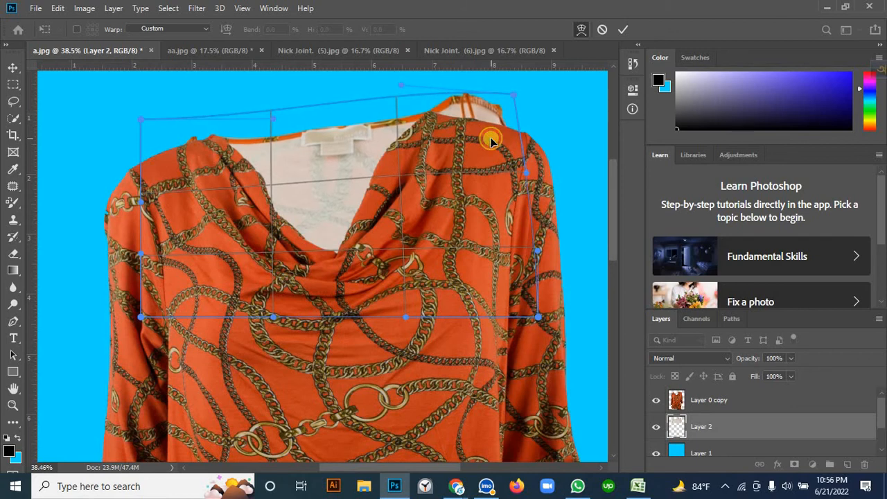
# Raise the warp's top edge near the left shoulder, bulge its lower edge downward below the neck opening, and apply the warp.
pyautogui.scroll(-5, 405, 148)
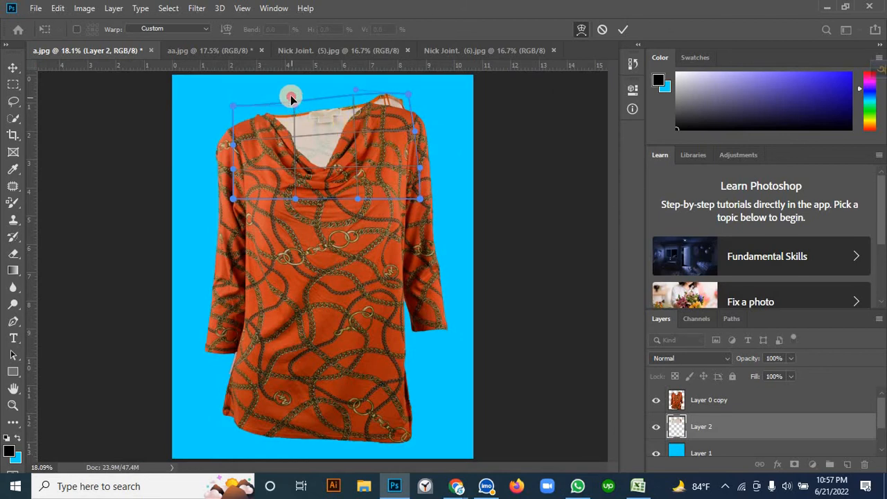
pyautogui.moveTo(294, 105); pyautogui.dragTo(295, 99)
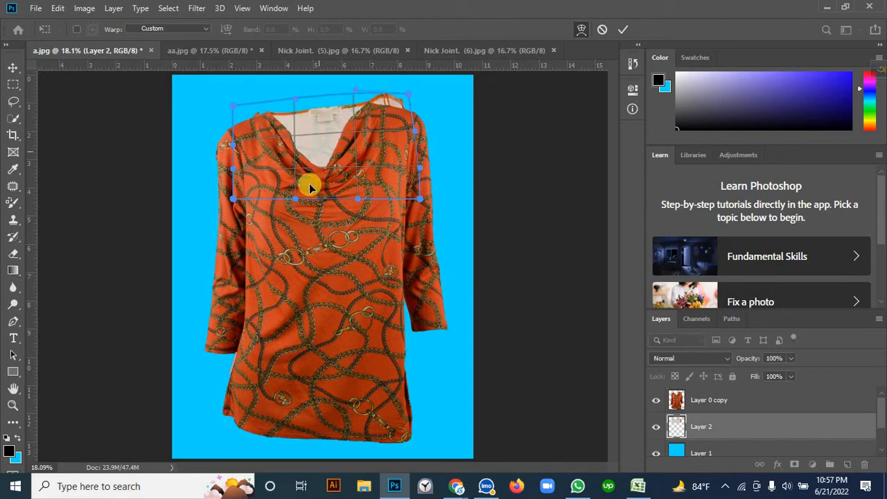
pyautogui.moveTo(295, 209); pyautogui.dragTo(294, 218)
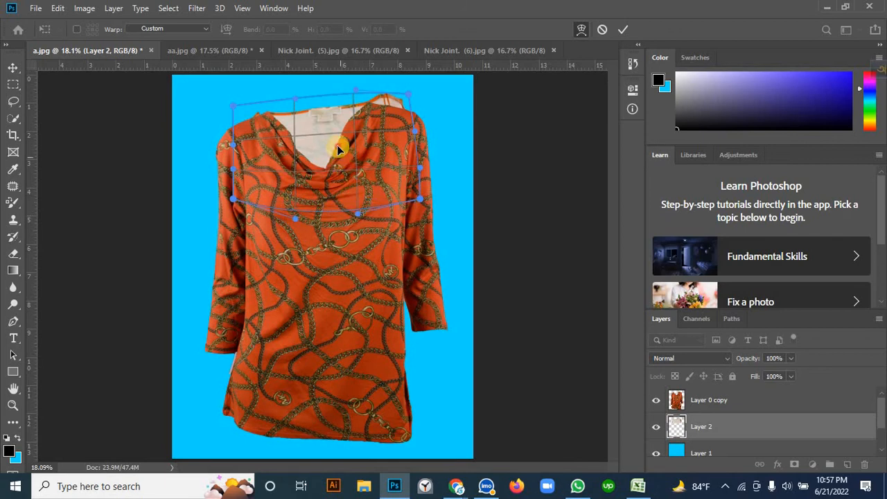
pyautogui.moveTo(337, 147); pyautogui.dragTo(337, 153)
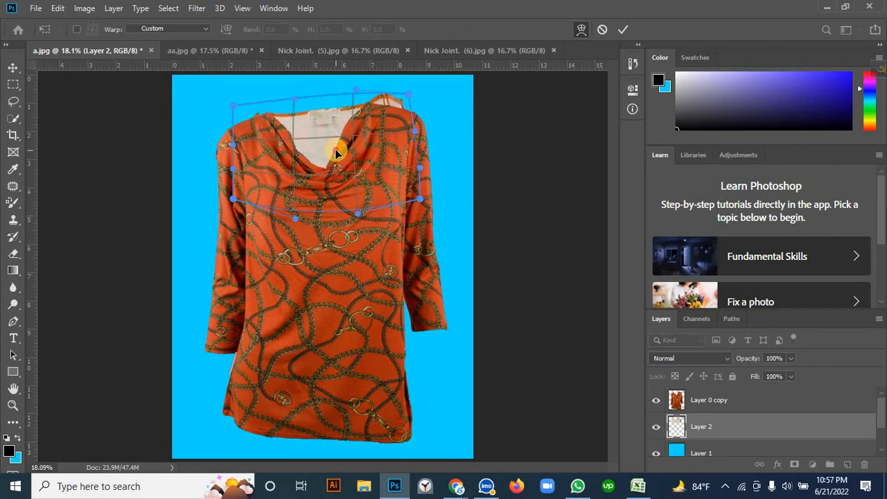
pyautogui.scroll(3, 310, 90)
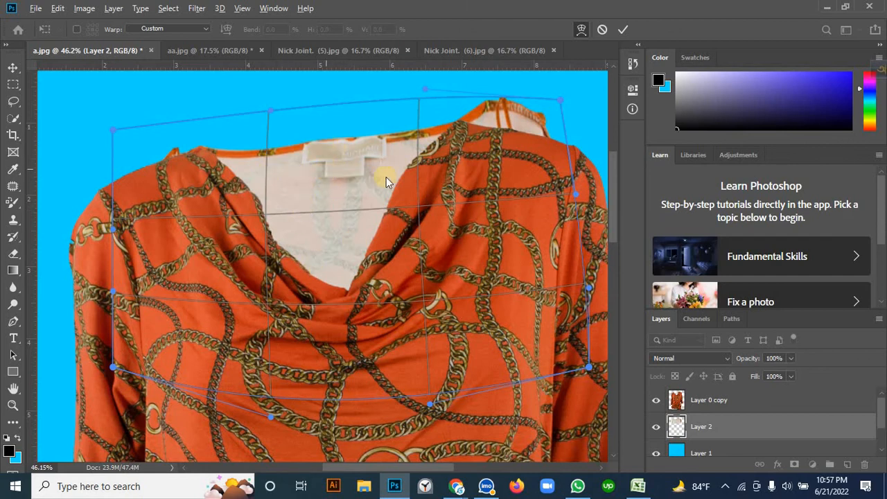
pyautogui.click(625, 29)
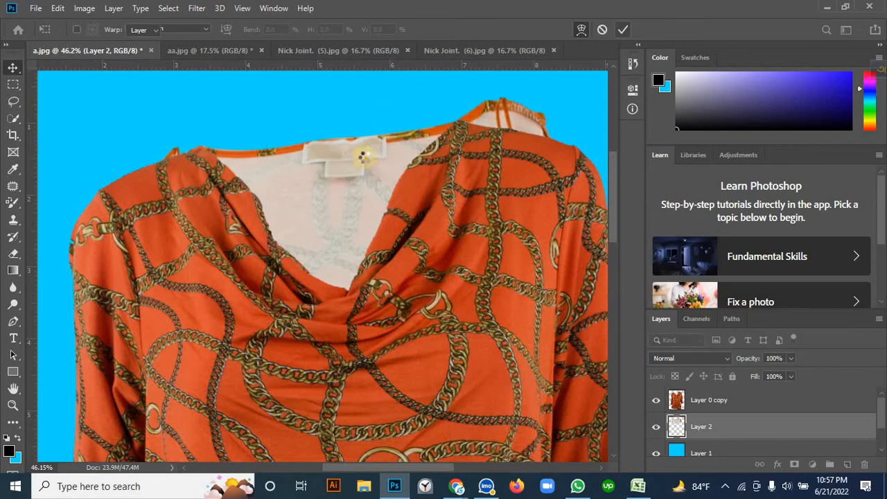
pyautogui.scroll(-2, 360, 163)
pyautogui.scroll(-1, 362, 162)
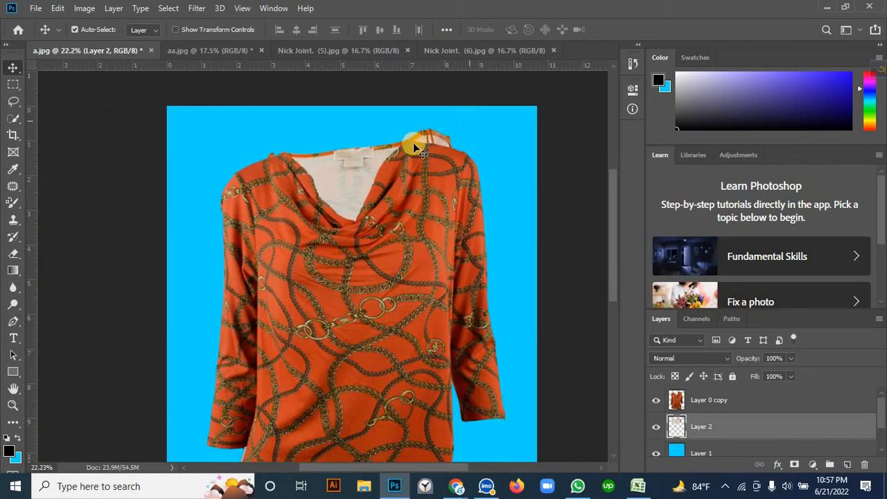
pyautogui.scroll(-1, 405, 164)
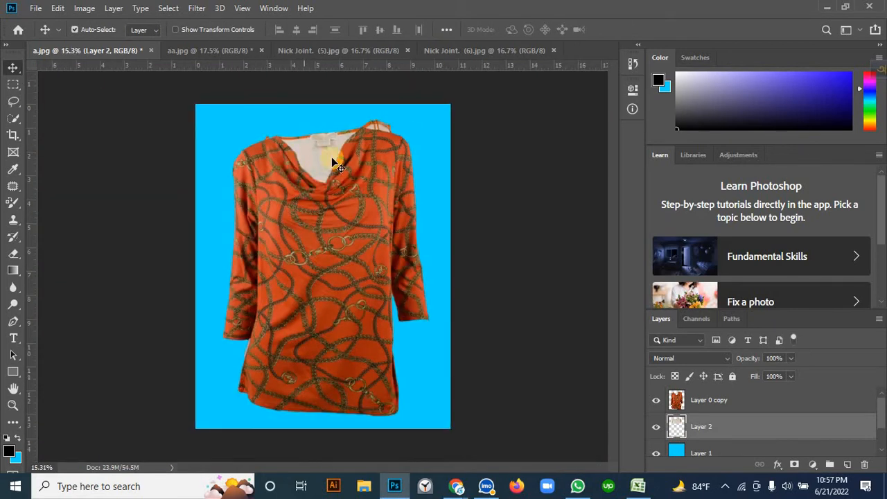
pyautogui.click(326, 270)
pyautogui.click(677, 402)
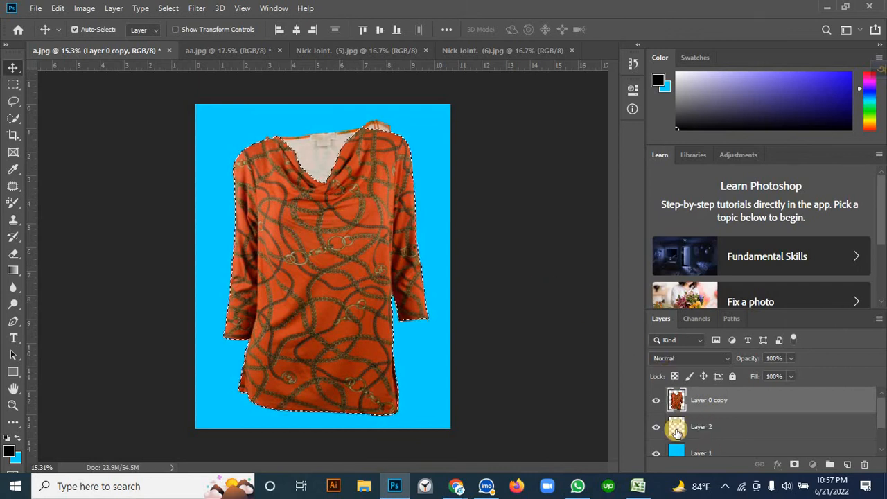
pyautogui.click(701, 427)
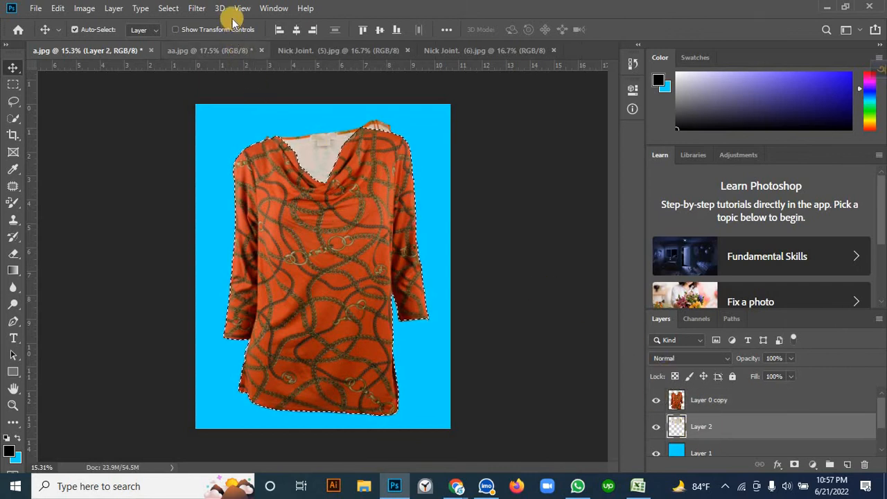
pyautogui.click(169, 7)
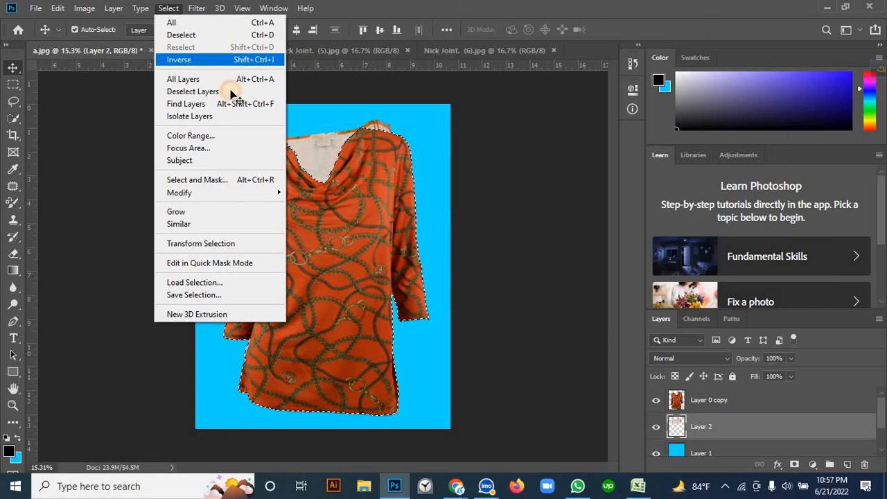
pyautogui.click(200, 61)
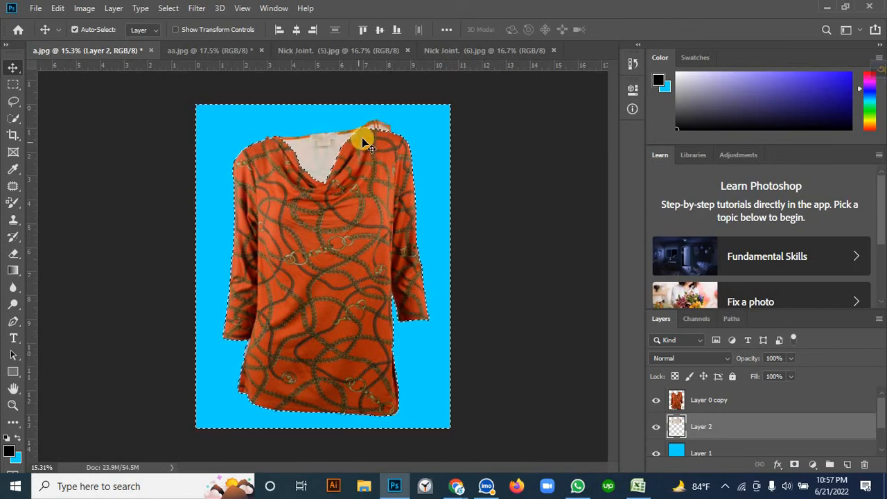
pyautogui.moveTo(700, 410); pyautogui.dragTo(698, 416)
pyautogui.keyDown('shift'); pyautogui.click(698, 423); pyautogui.keyUp('shift')
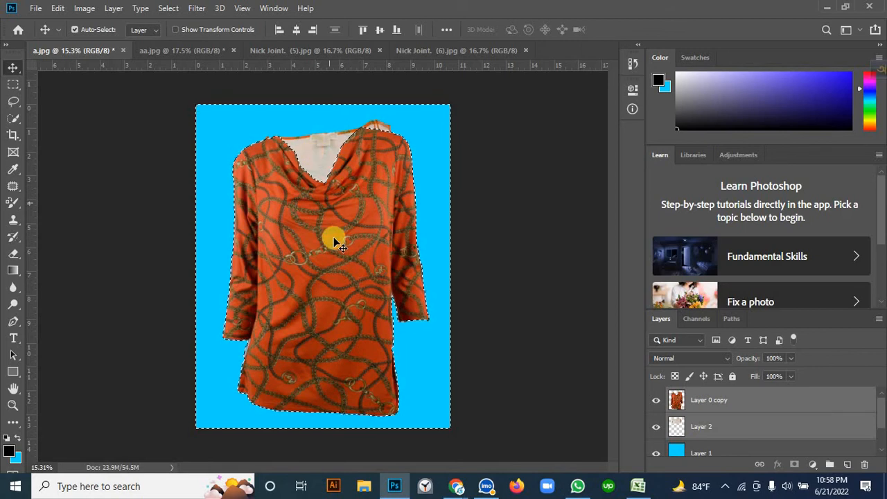
pyautogui.hotkey('ctrl', 'd')
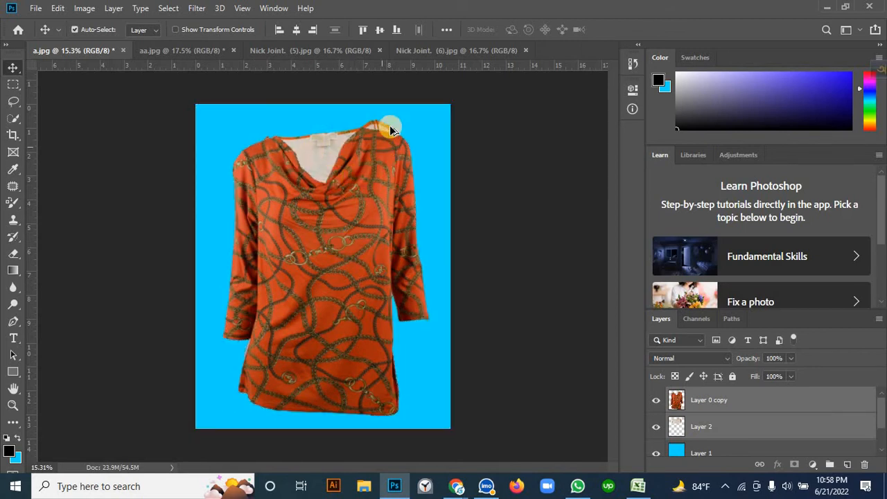
# Load the blouse outline of Layer 0 copy as a selection and make Layer 2 the active layer.
pyautogui.scroll(2, 390, 126)
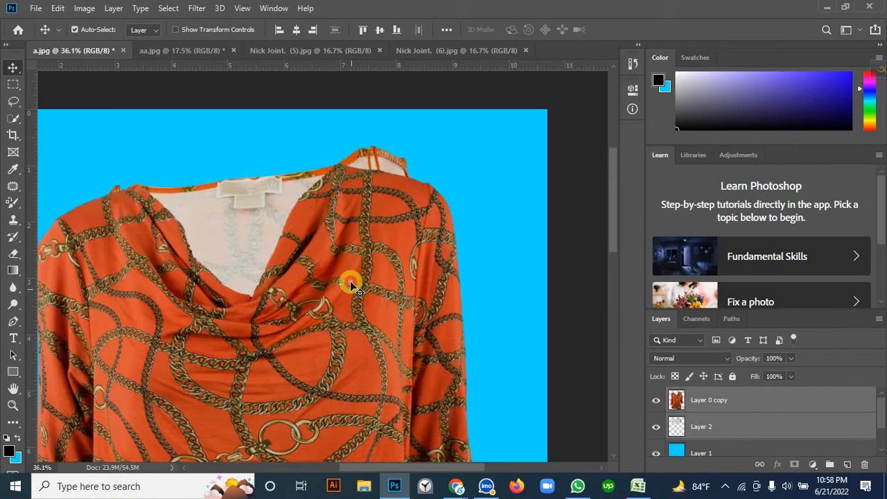
pyautogui.keyDown('ctrl'); pyautogui.click(679, 402); pyautogui.keyUp('ctrl')
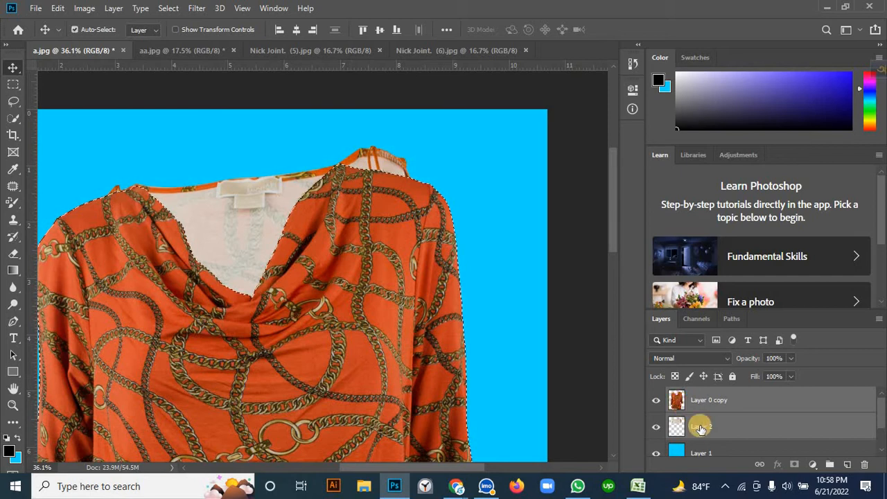
pyautogui.click(701, 426)
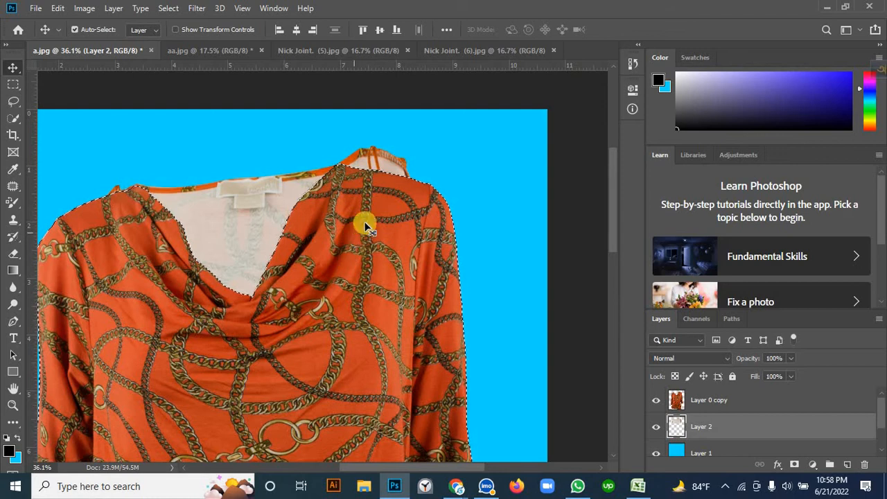
# Choose the standard Eraser tool and enlarge its brush to 90 px.
pyautogui.scroll(5, 384, 182)
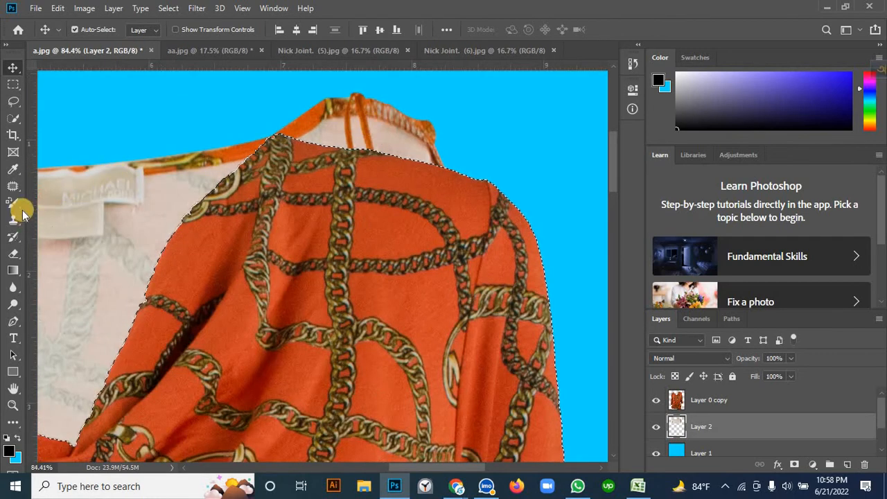
pyautogui.click(13, 255)
pyautogui.rightClick(12, 257)
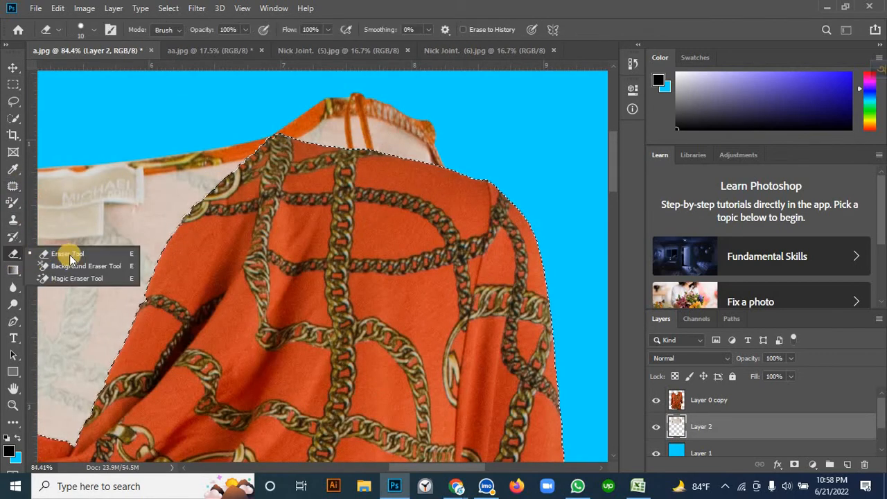
pyautogui.click(70, 254)
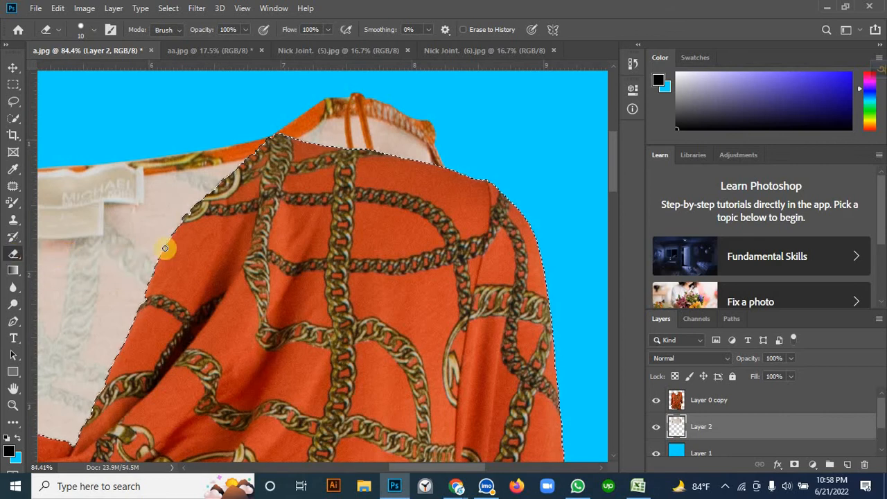
pyautogui.press(']')
pyautogui.press(']')
pyautogui.press(']')
pyautogui.press(']')
pyautogui.press(']')
pyautogui.press(']')
pyautogui.press(']')
pyautogui.press(']')
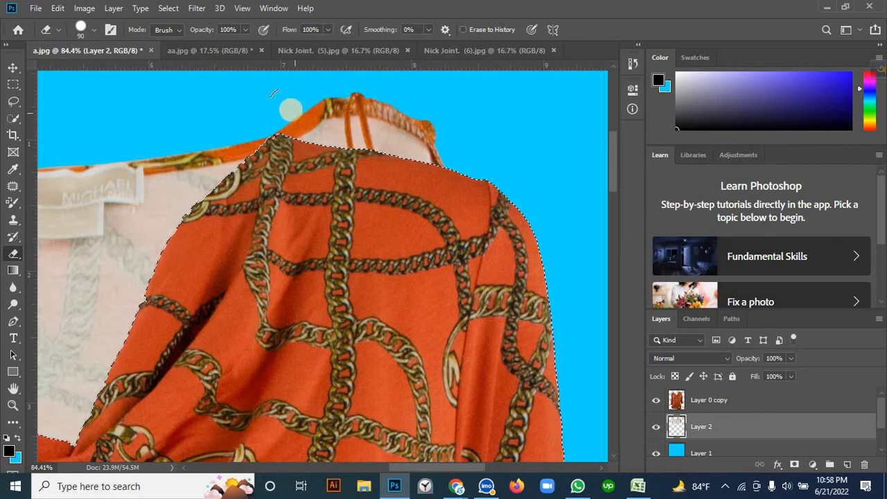
# Try to erase the part of the back piece sticking out above the right shoulder on Layer 2.
pyautogui.scroll(3, 293, 119)
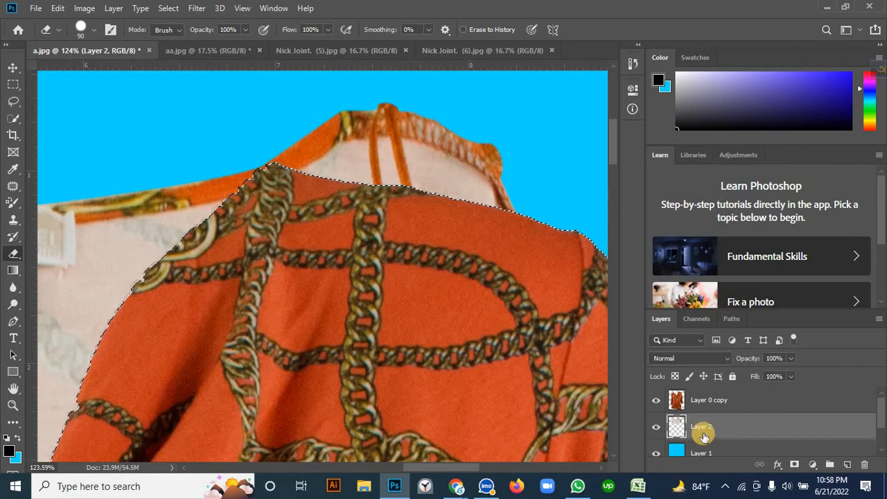
pyautogui.click(315, 140)
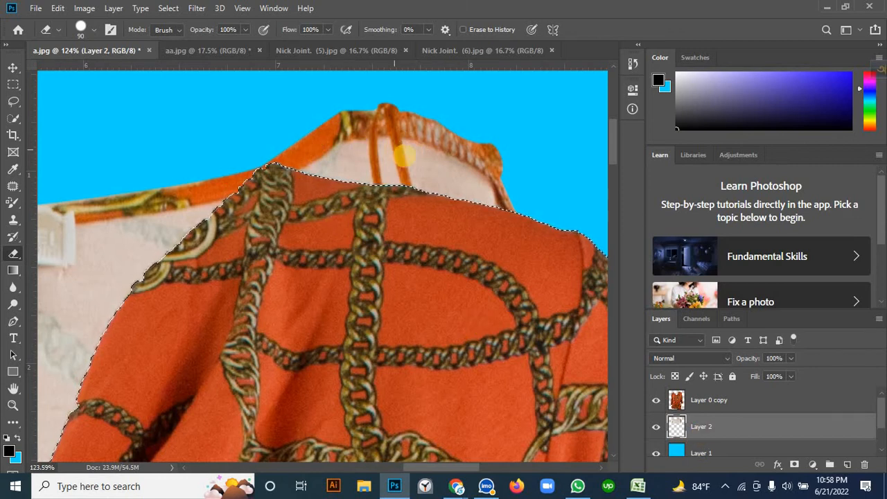
pyautogui.scroll(-3, 393, 149)
pyautogui.scroll(-2, 357, 153)
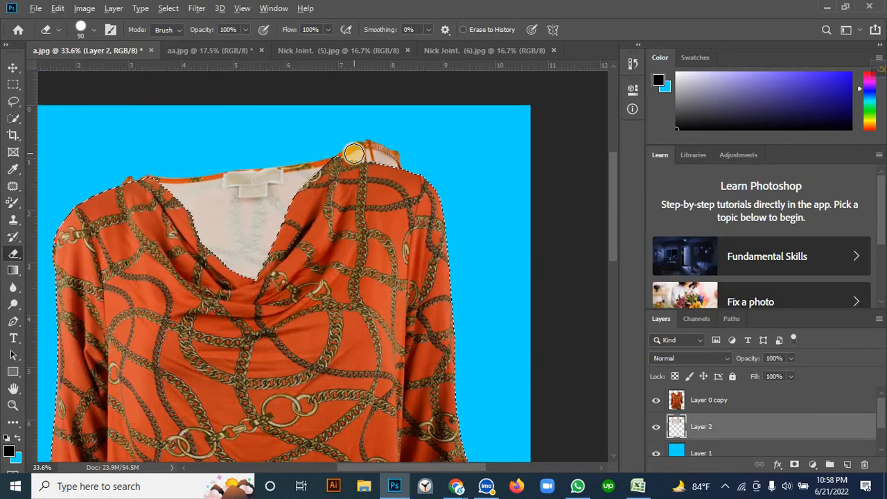
pyautogui.scroll(-1, 354, 153)
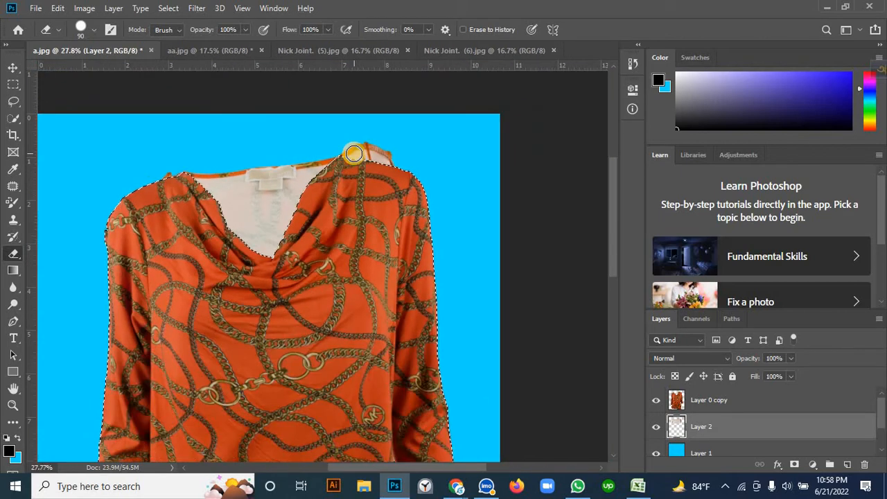
# Check Layer 2 by toggling its visibility, and invert the selection to cover the area outside the blouse.
pyautogui.click(654, 428)
pyautogui.click(655, 427)
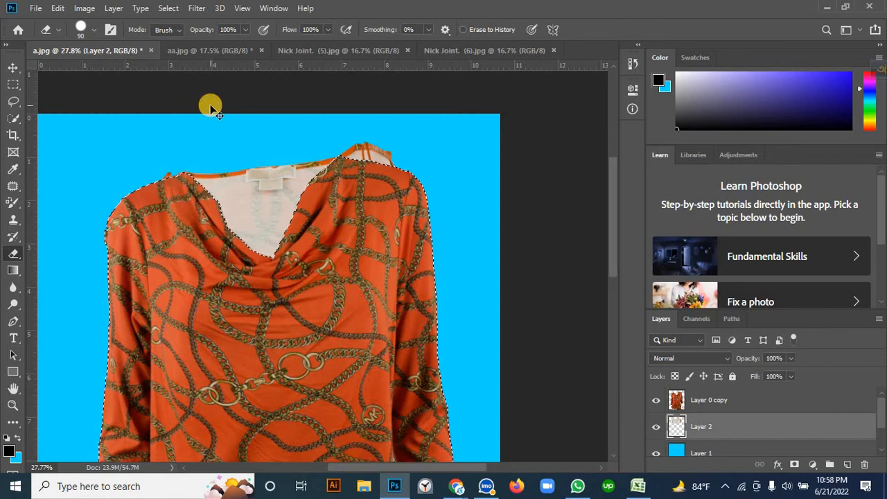
pyautogui.click(168, 9)
pyautogui.click(203, 59)
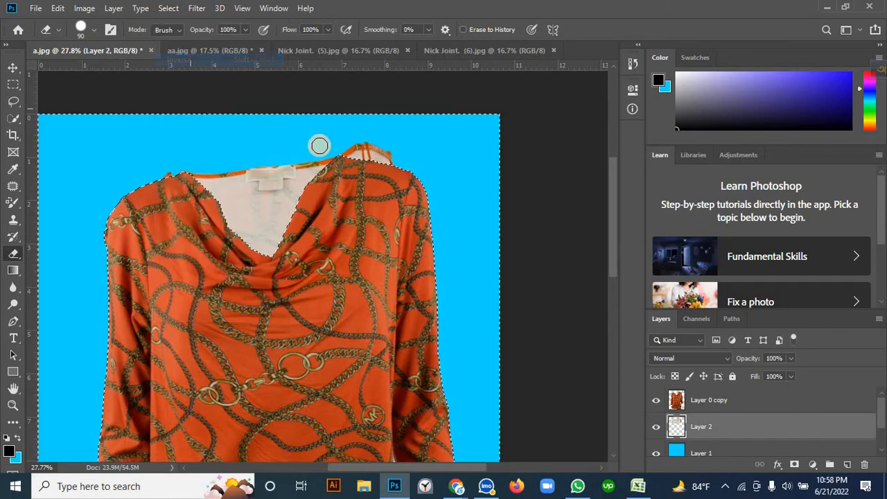
# Erase the part of the back piece protruding above the right shoulder on Layer 2, outside the blouse outline.
pyautogui.moveTo(352, 151); pyautogui.dragTo(392, 162)
pyautogui.scroll(5, 388, 149)
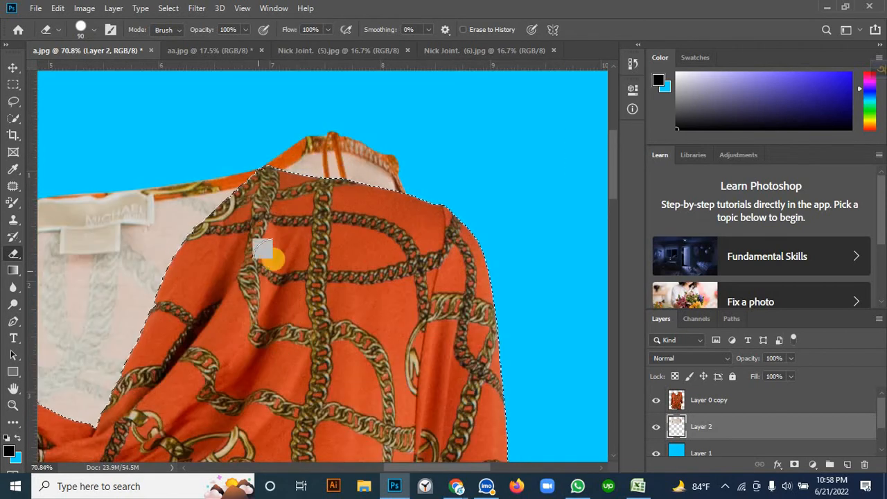
pyautogui.scroll(3, 289, 159)
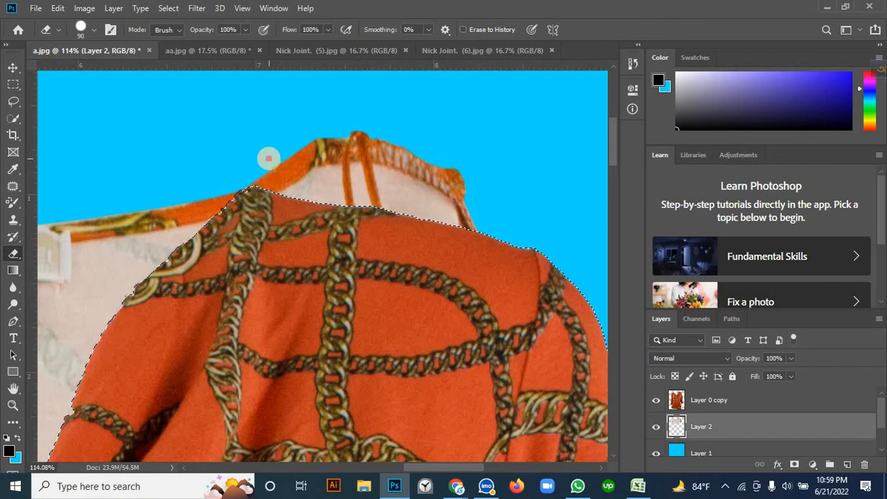
pyautogui.moveTo(268, 156)
pyautogui.mouseDown()
pyautogui.moveTo(317, 169)
pyautogui.moveTo(307, 159)
pyautogui.moveTo(416, 213)
pyautogui.moveTo(348, 198)
pyautogui.moveTo(484, 220)
pyautogui.moveTo(370, 205)
pyautogui.moveTo(417, 178)
pyautogui.moveTo(565, 204)
pyautogui.moveTo(375, 144)
pyautogui.moveTo(470, 177)
pyautogui.mouseUp()
pyautogui.scroll(-3, 319, 165)
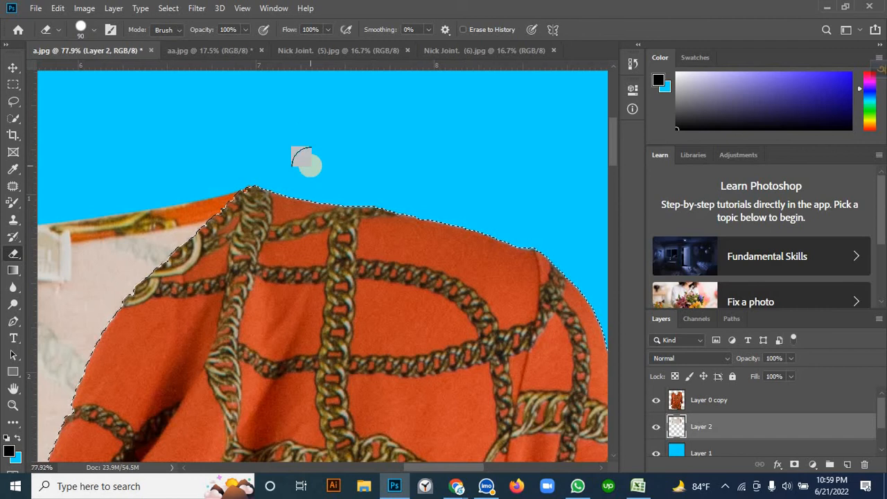
# Erase the leftover bit of the back piece above the left shoulder on Layer 2, deselect, and switch to the Move tool.
pyautogui.moveTo(326, 192); pyautogui.dragTo(531, 114)
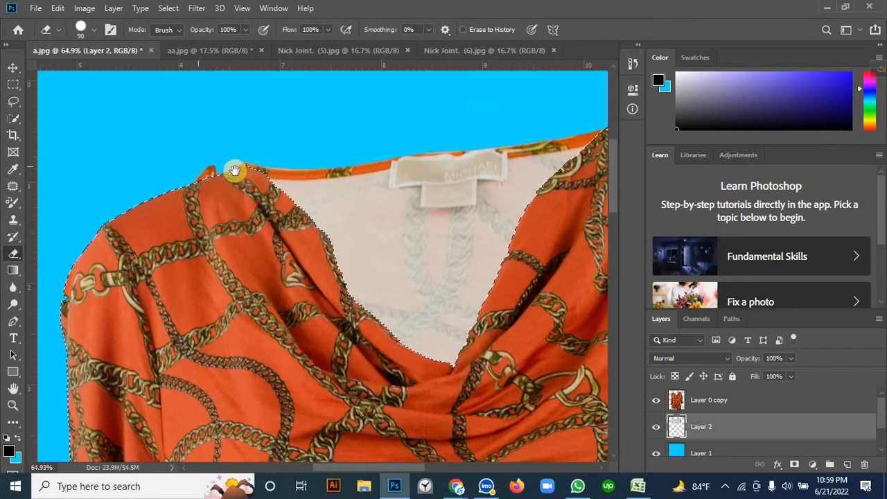
pyautogui.moveTo(234, 173); pyautogui.dragTo(346, 183)
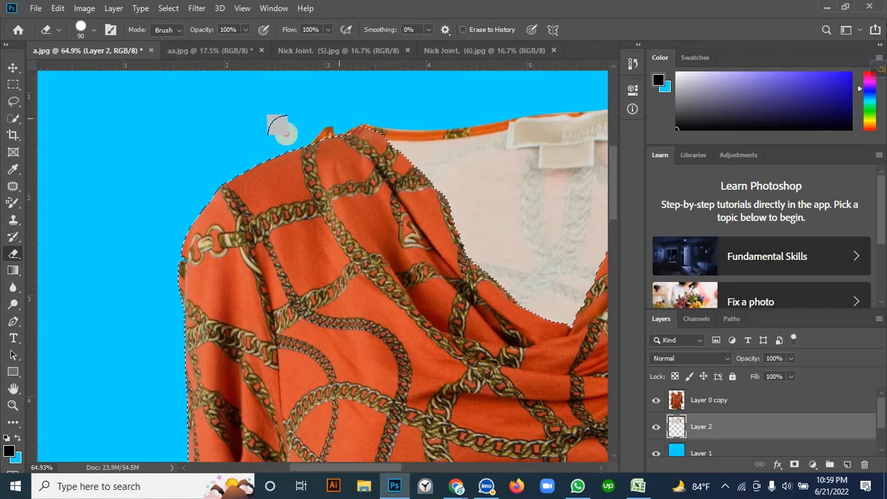
pyautogui.moveTo(316, 127); pyautogui.dragTo(265, 162)
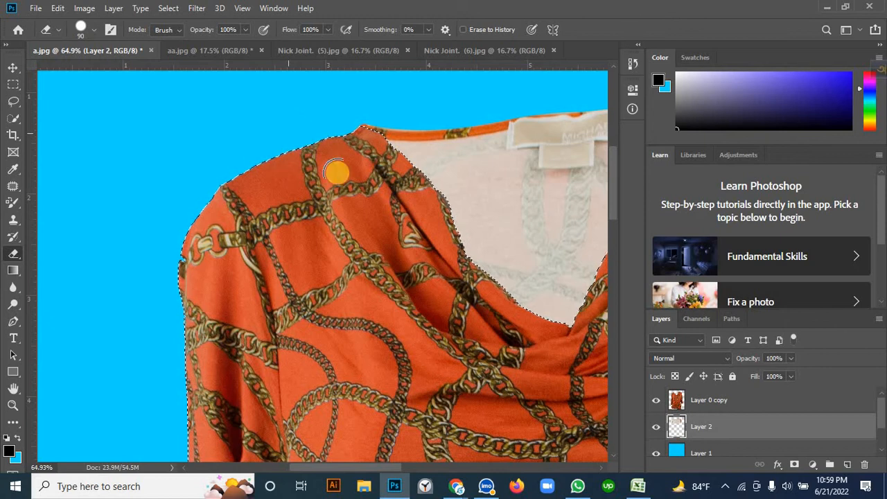
pyautogui.scroll(-3, 336, 173)
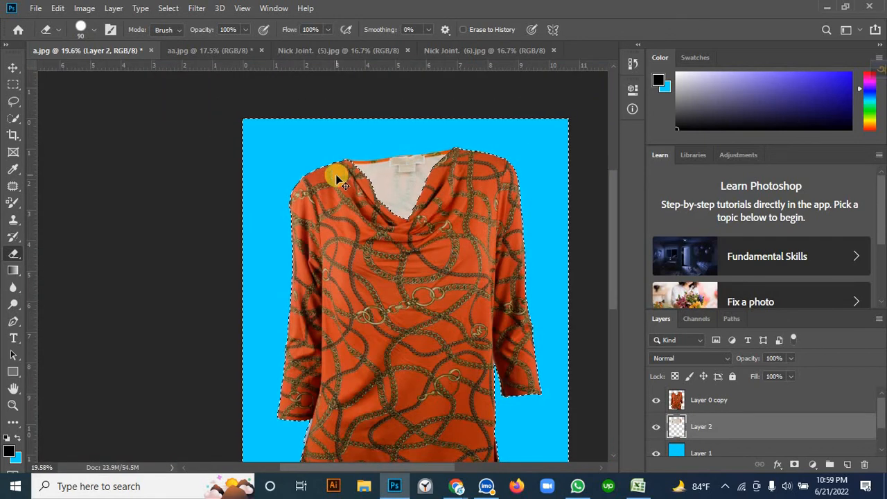
pyautogui.hotkey('ctrl', 'd')
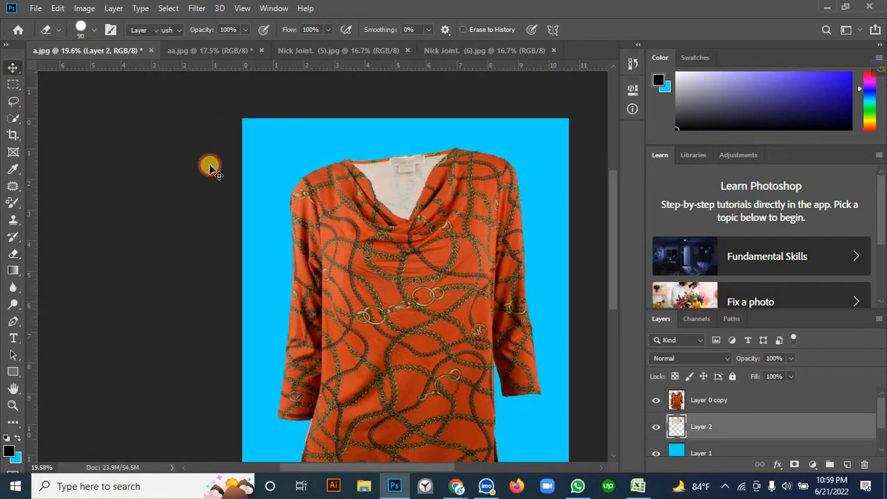
pyautogui.press('v')
# Merge Layer 2 with Layer 0 copy and check the combined blouse by toggling the visibility of the blue Layer 1.
pyautogui.scroll(1, 339, 187)
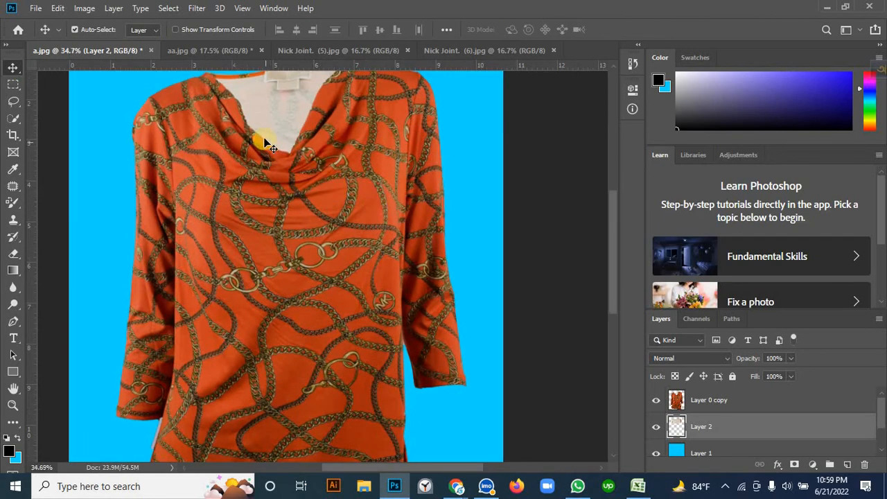
pyautogui.scroll(1, 265, 143)
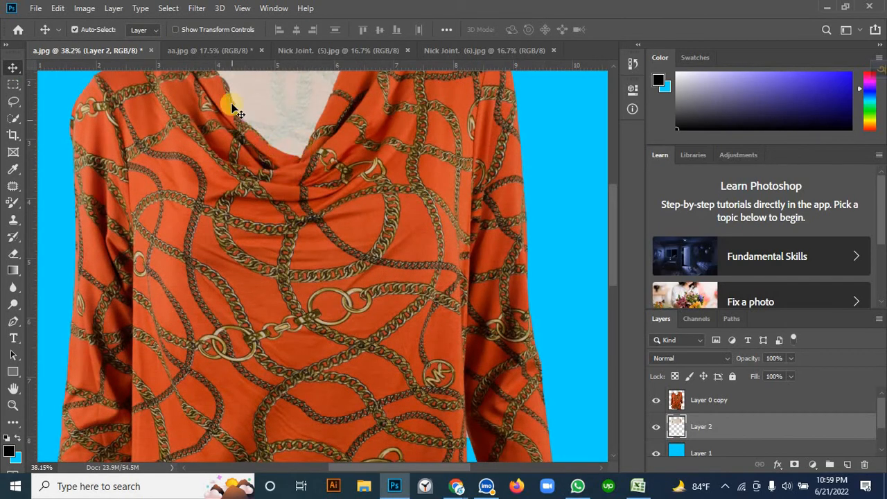
pyautogui.scroll(-6, 274, 145)
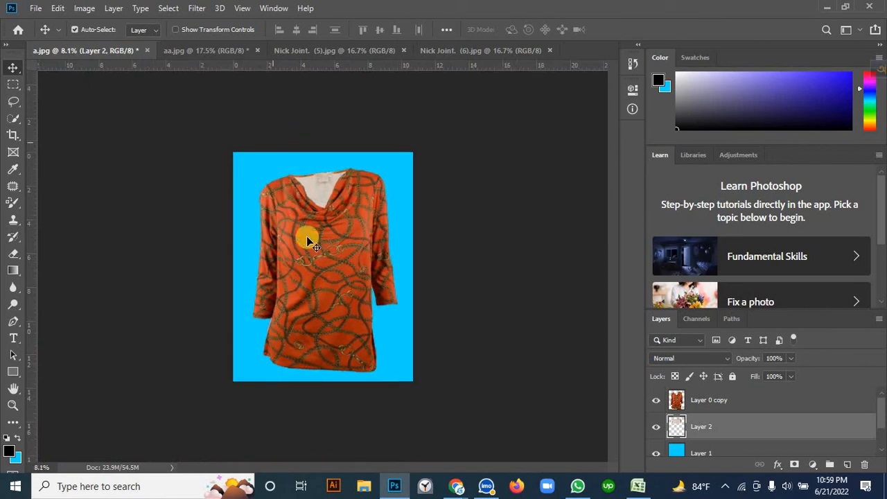
pyautogui.keyDown('shift'); pyautogui.click(700, 401); pyautogui.keyUp('shift')
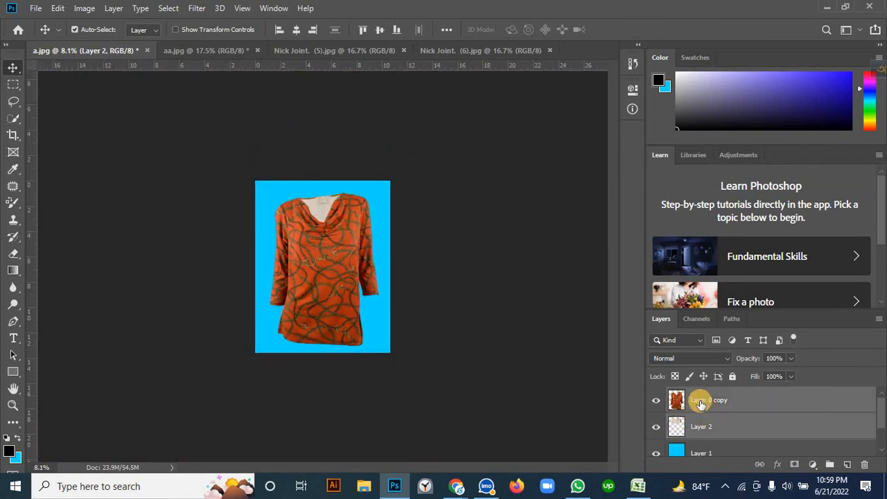
pyautogui.hotkey('ctrl', 'e')
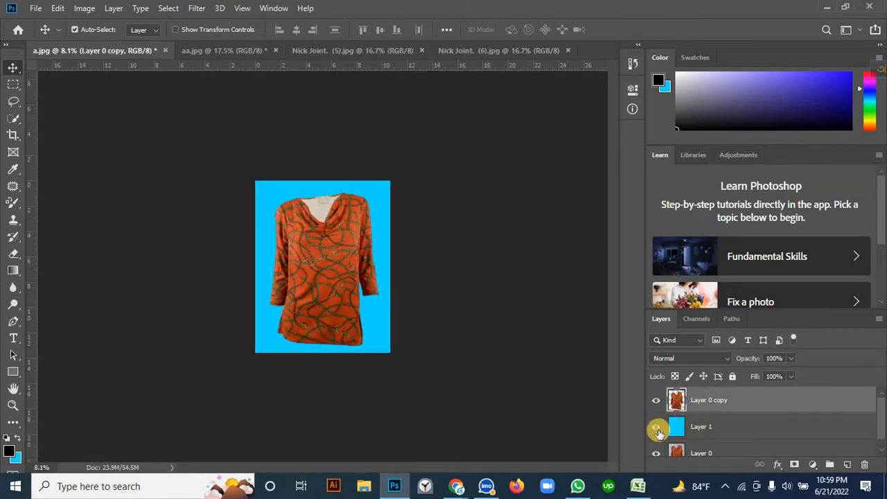
pyautogui.click(656, 428)
pyautogui.click(656, 428)
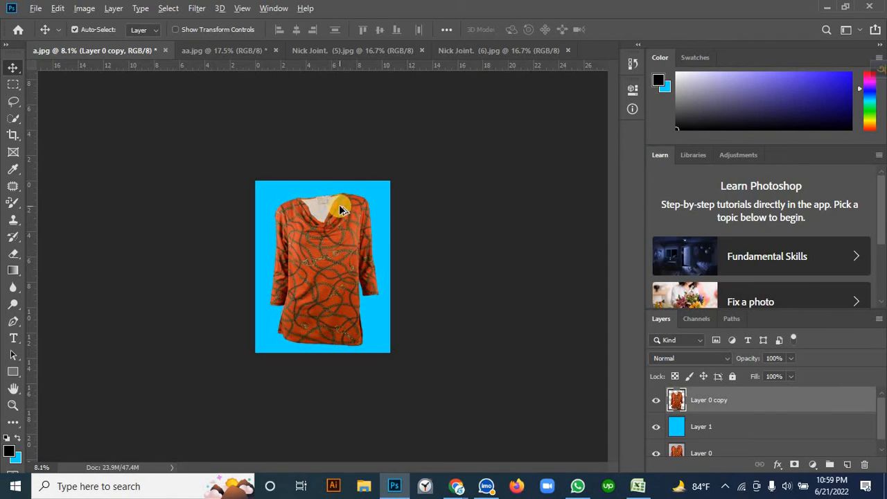
pyautogui.scroll(2, 340, 207)
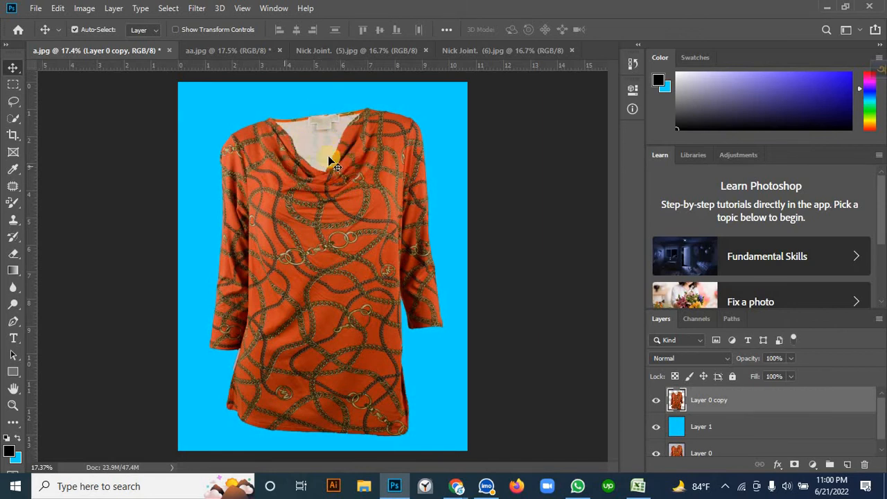
# Compare the front and back photos of the striped top in Nick Joint. (5).jpg and (6).jpg with the aa.jpg source and finished a.jpg.
pyautogui.click(345, 54)
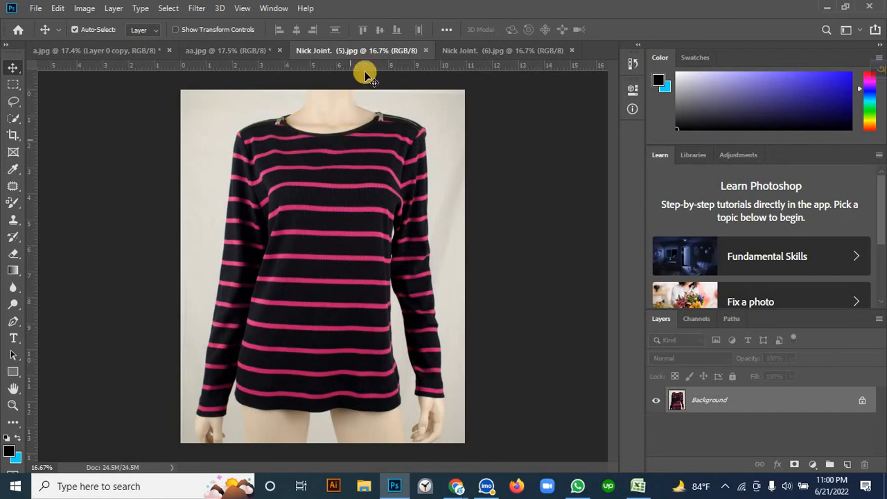
pyautogui.click(477, 52)
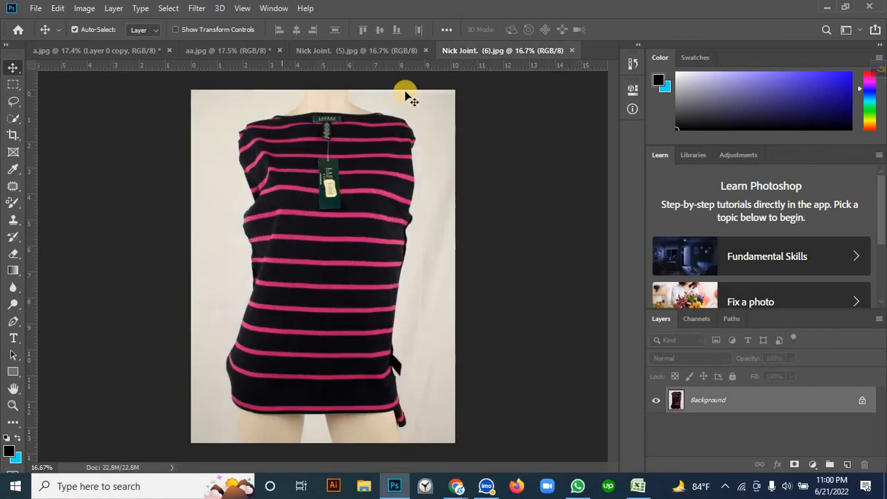
pyautogui.click(325, 51)
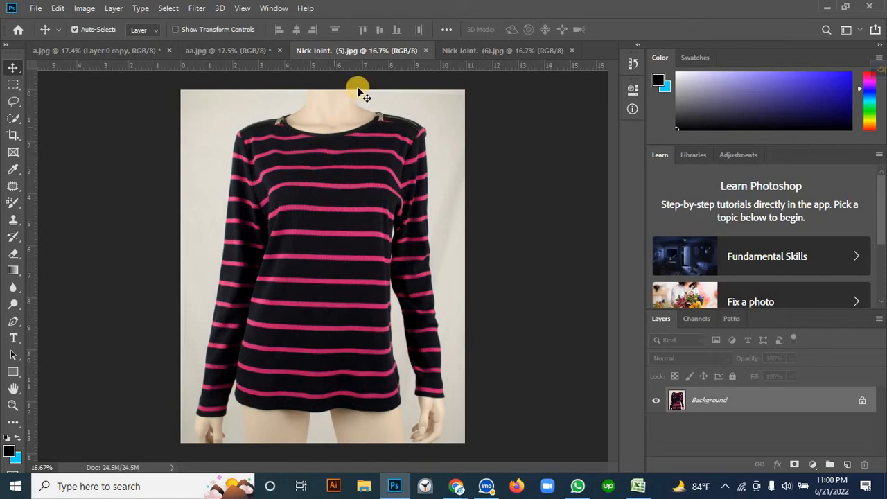
pyautogui.click(469, 51)
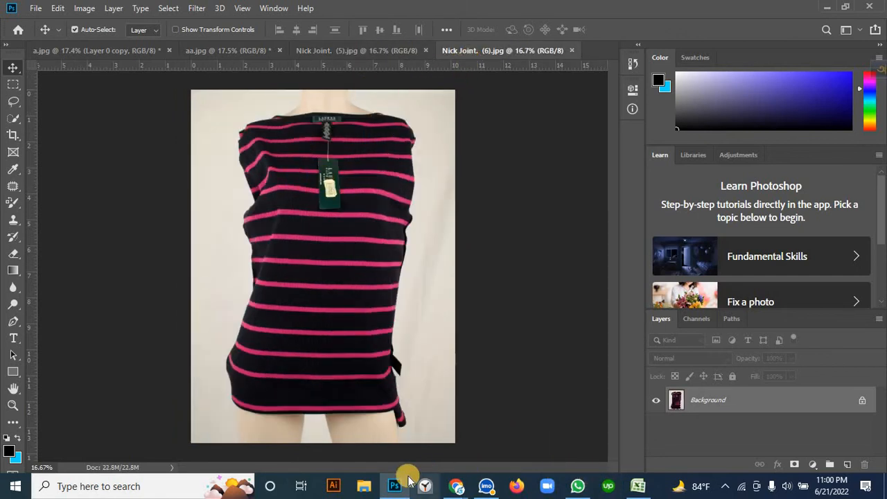
pyautogui.click(193, 62)
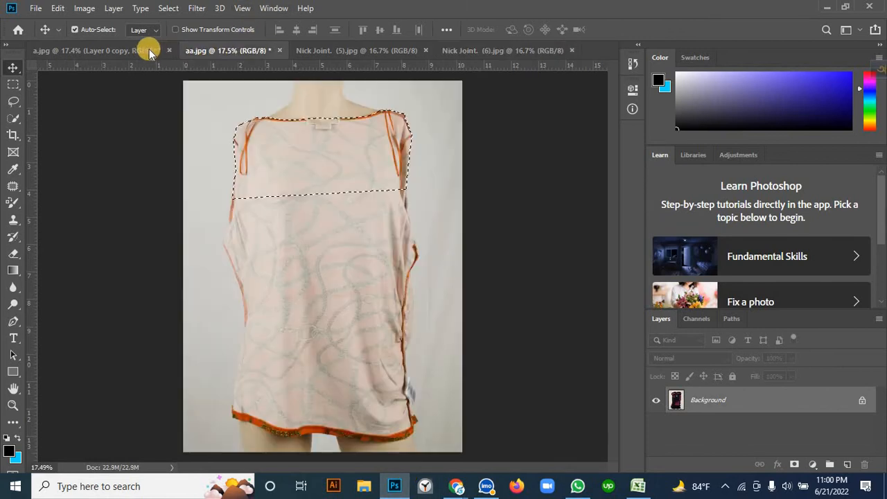
pyautogui.click(161, 51)
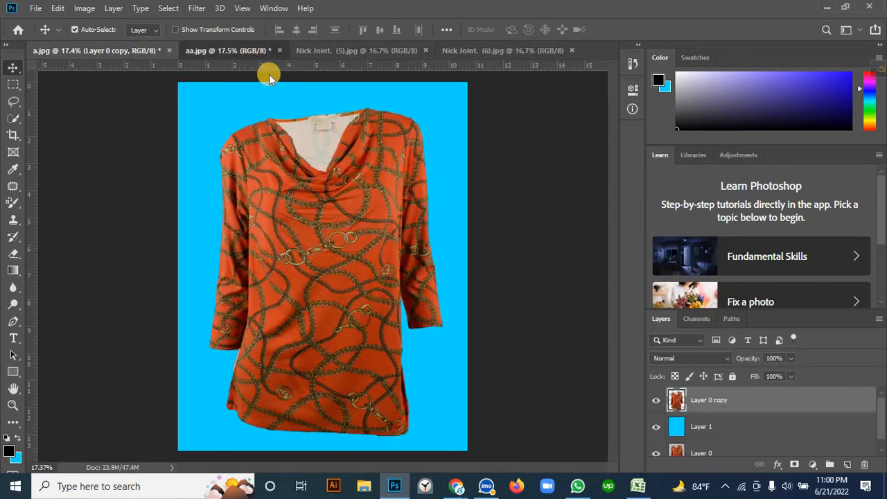
pyautogui.click(262, 51)
pyautogui.click(323, 52)
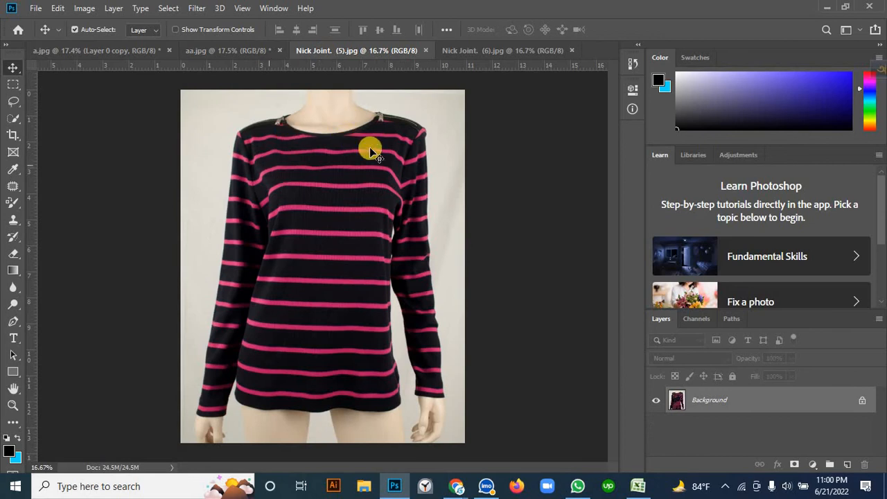
pyautogui.click(457, 52)
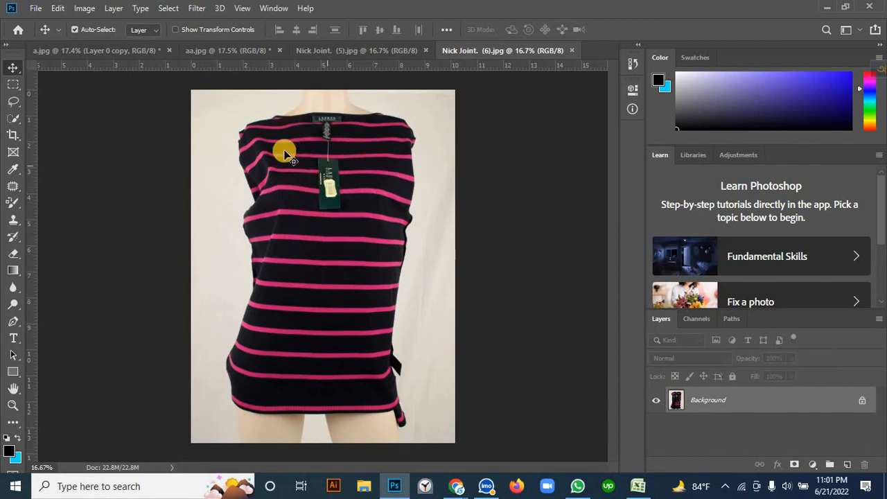
pyautogui.click(323, 51)
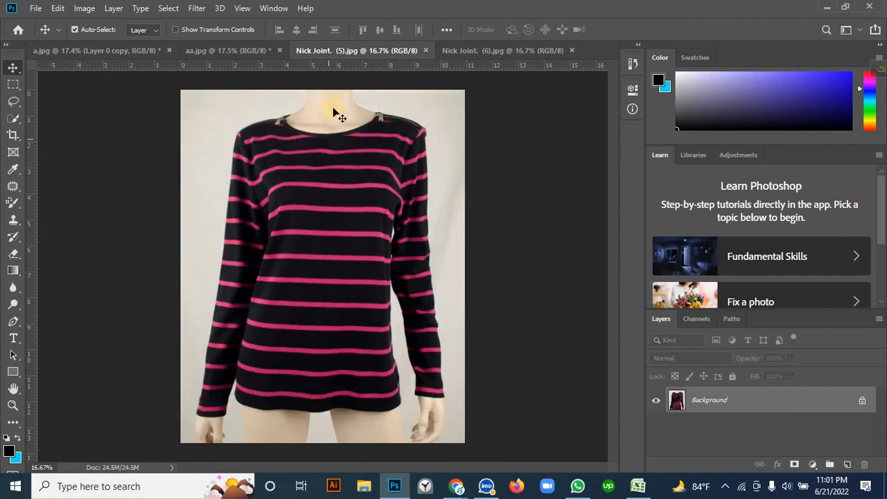
pyautogui.click(230, 56)
pyautogui.click(143, 52)
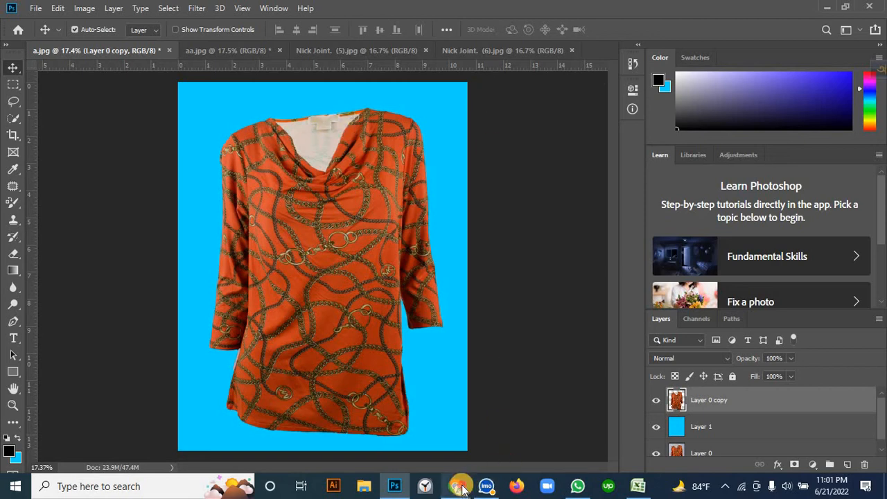
# Switch to the Chrome browser and open Google Images in a new tab.
pyautogui.click(430, 374)
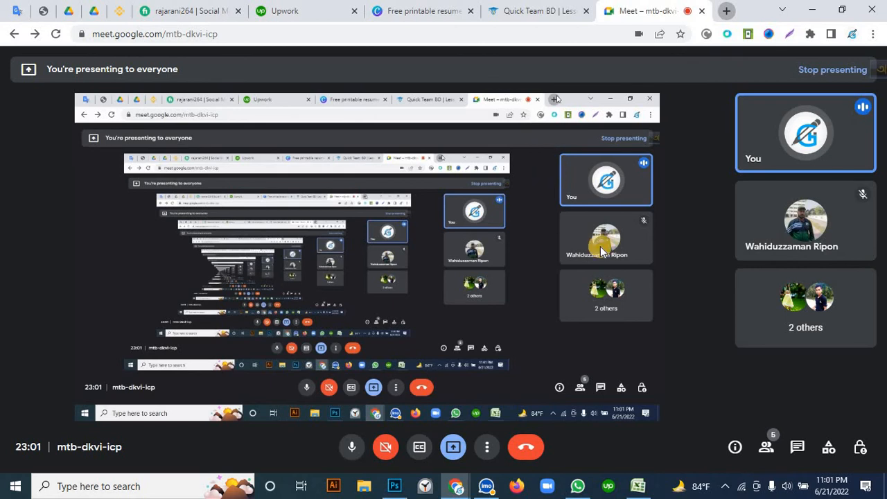
pyautogui.hotkey('ctrl', 't')
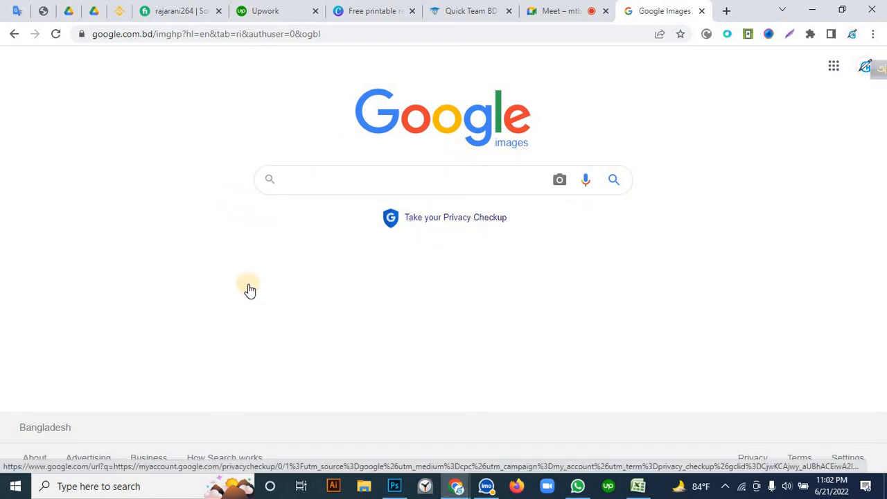
pyautogui.click(745, 195)
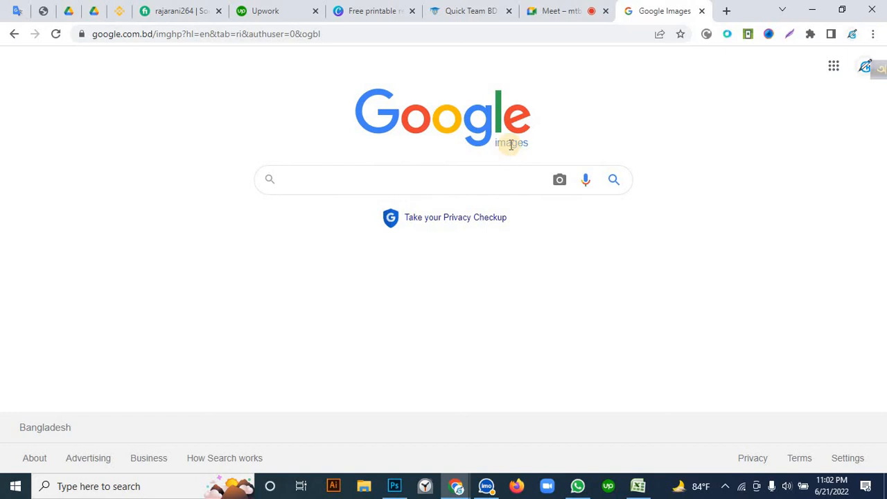
# Search Google by image with Nick Joint. (6) uploaded from the 15-Neck Joint folder under Online Pactis on Software (E:), and reload the results page.
pyautogui.click(560, 181)
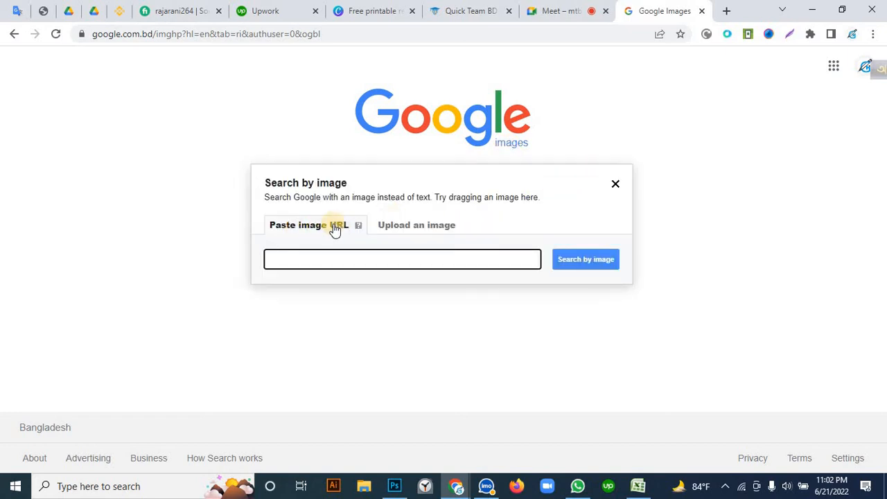
pyautogui.click(409, 226)
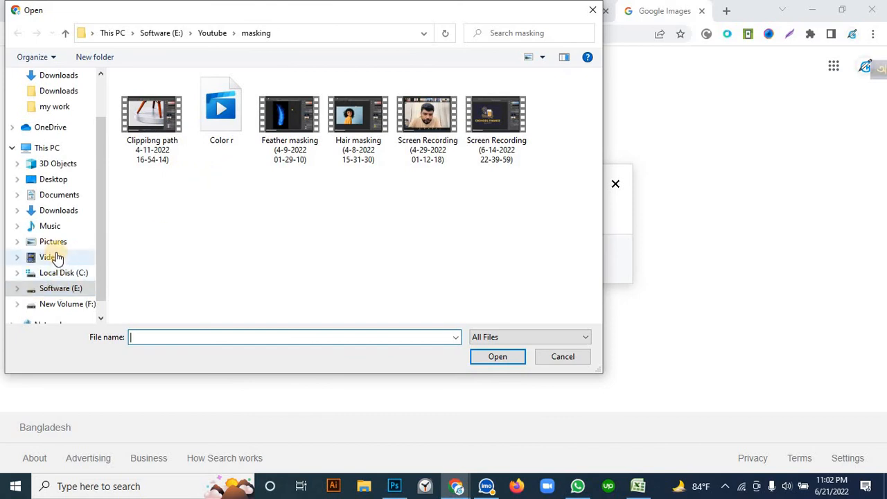
pyautogui.scroll(-1, 62, 303)
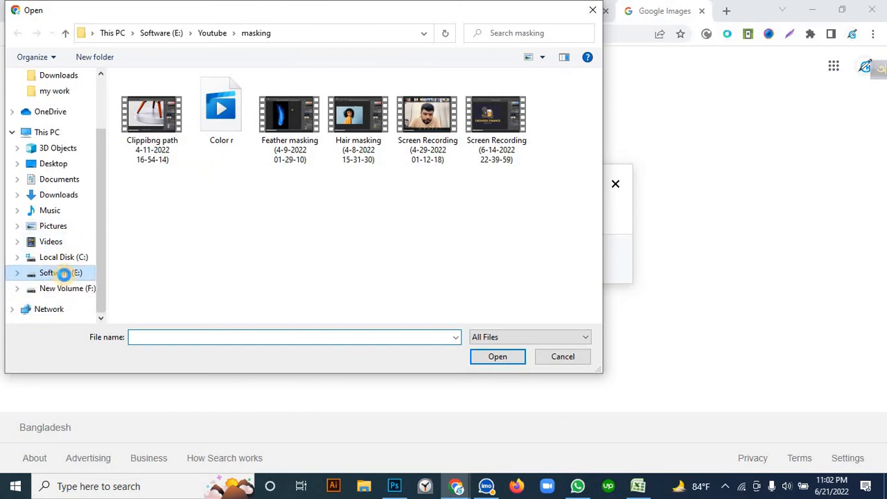
pyautogui.click(66, 274)
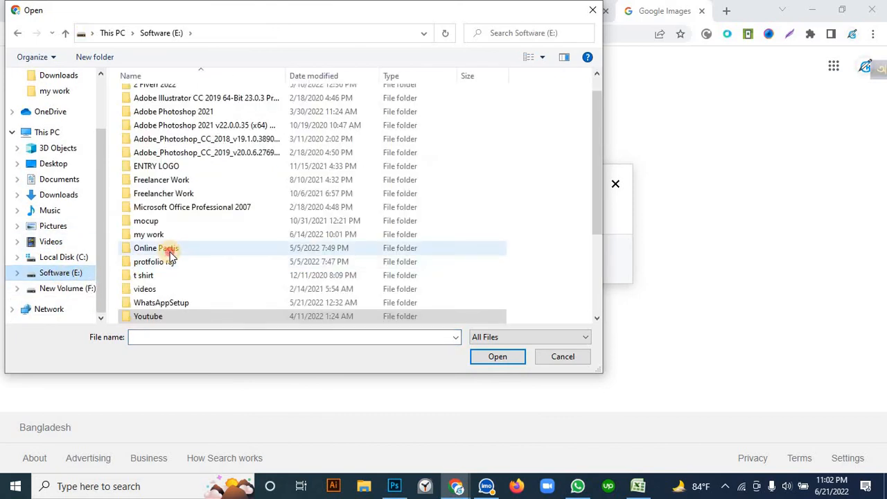
pyautogui.doubleClick(168, 253)
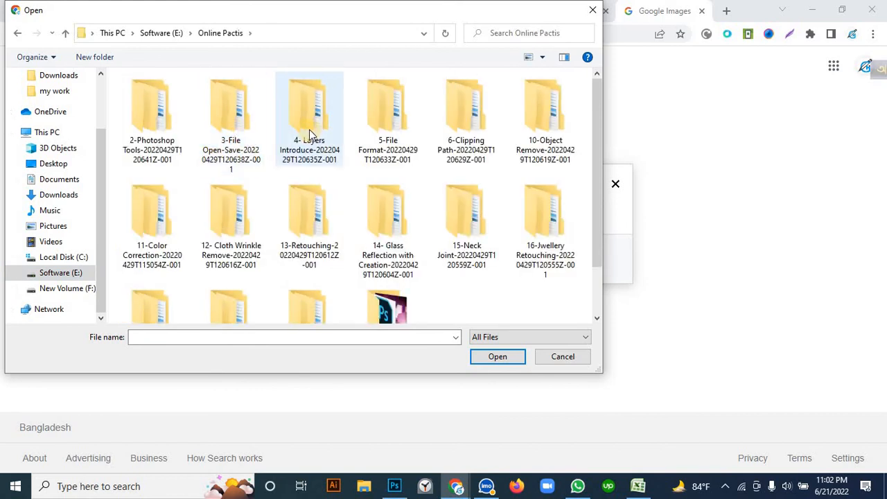
pyautogui.scroll(-1, 166, 244)
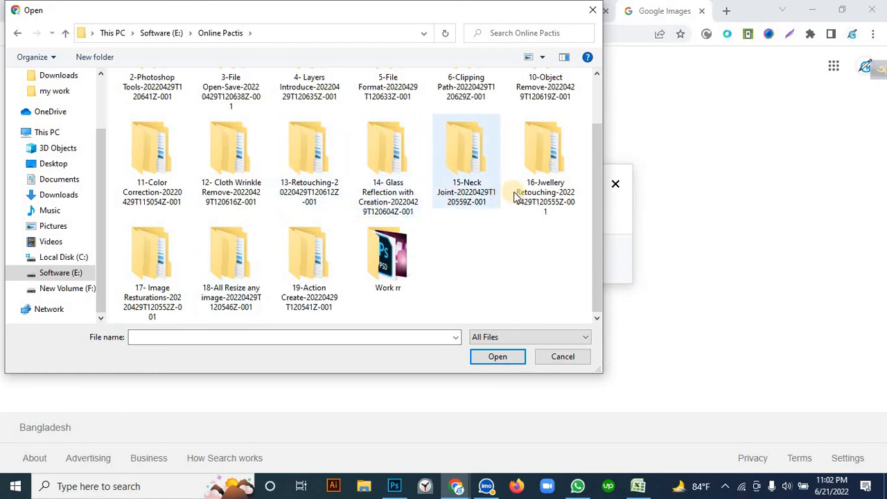
pyautogui.doubleClick(467, 180)
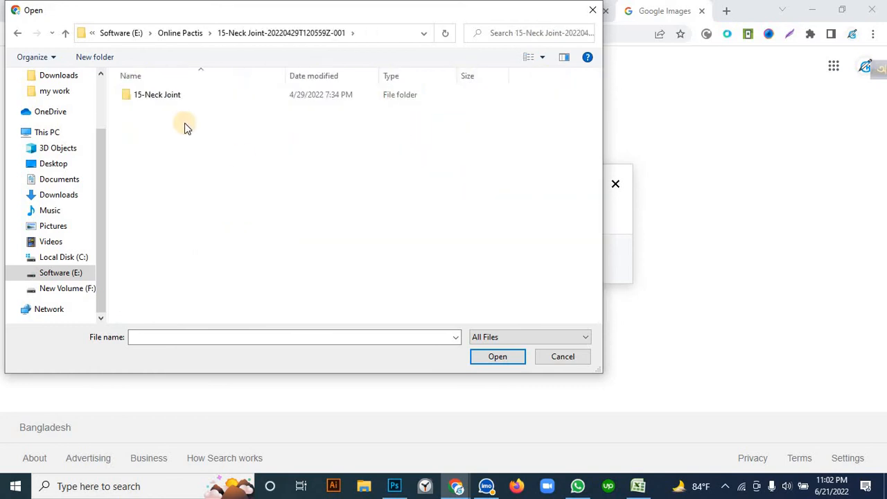
pyautogui.doubleClick(185, 95)
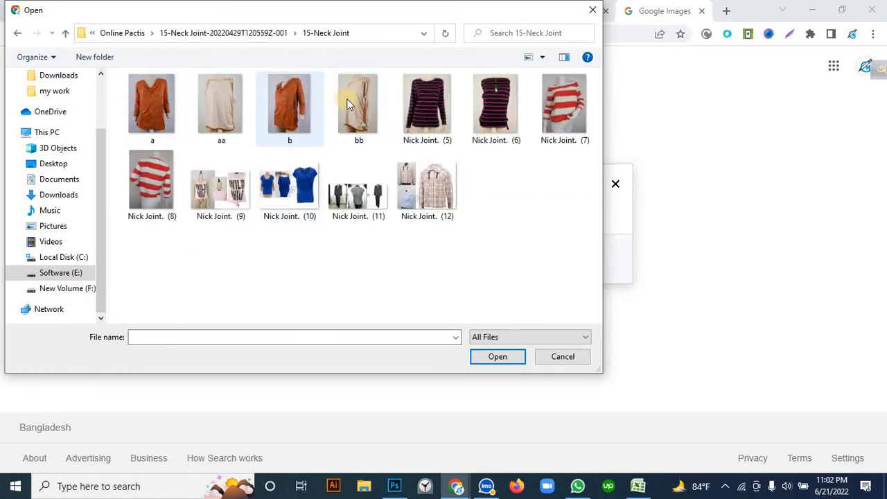
pyautogui.doubleClick(493, 96)
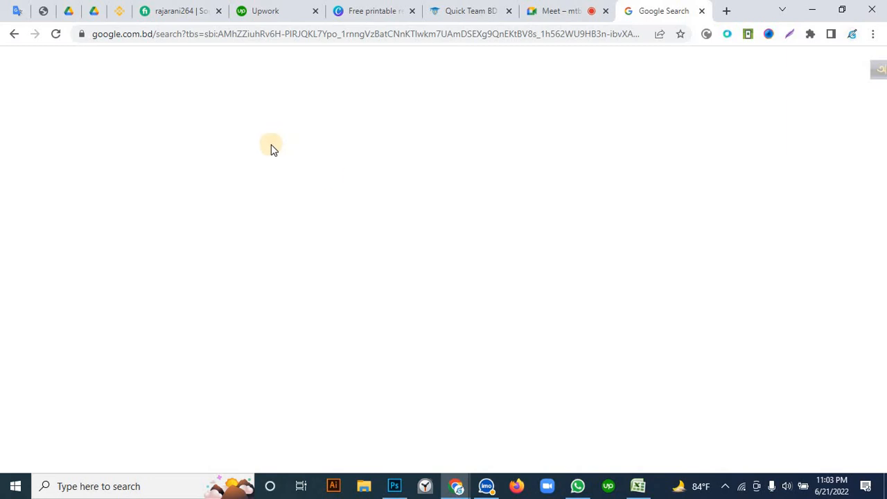
pyautogui.click(55, 35)
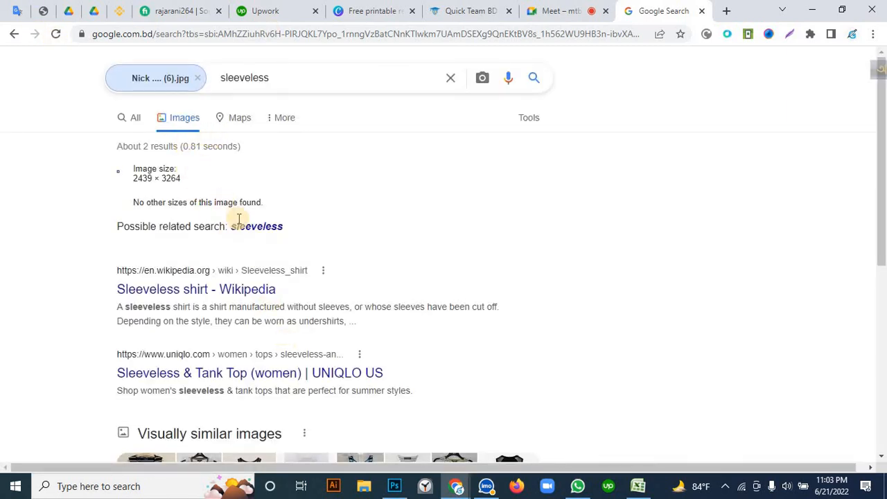
# Examine the image-search results for the striped top, including the related web pages and the visually similar images.
pyautogui.scroll(-3, 221, 333)
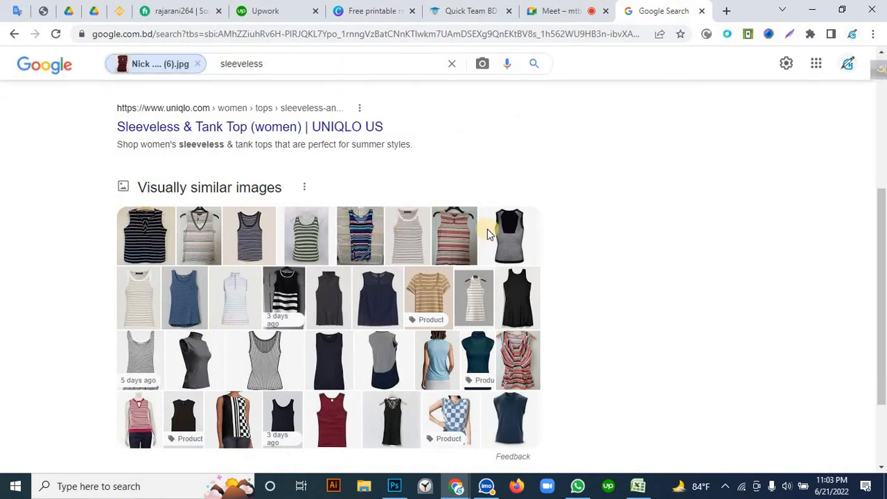
pyautogui.scroll(5, 118, 185)
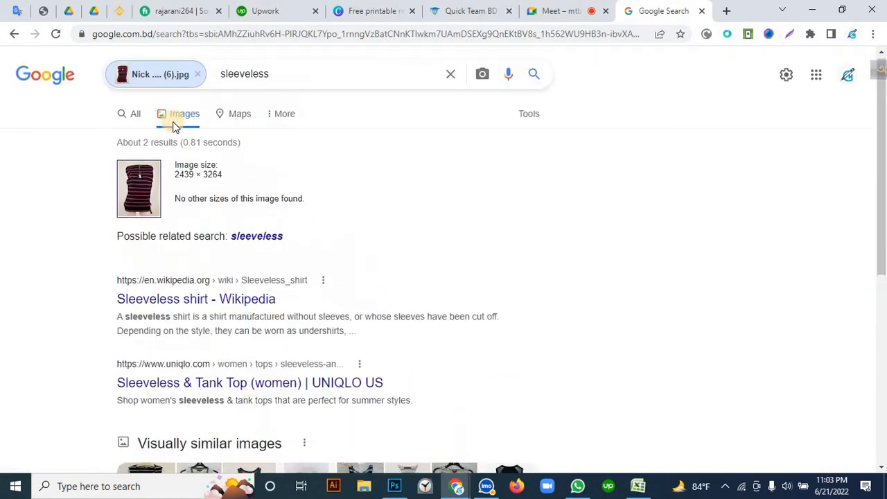
pyautogui.scroll(-5, 191, 284)
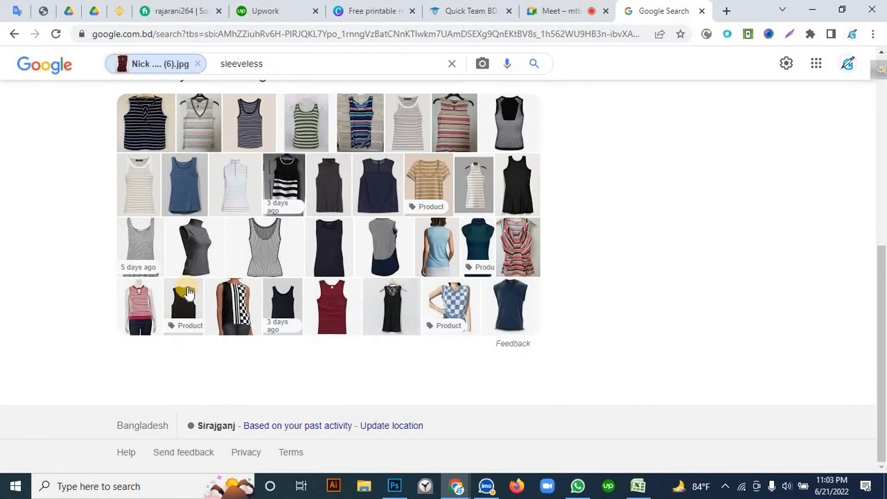
pyautogui.scroll(5, 187, 291)
pyautogui.scroll(-5, 187, 291)
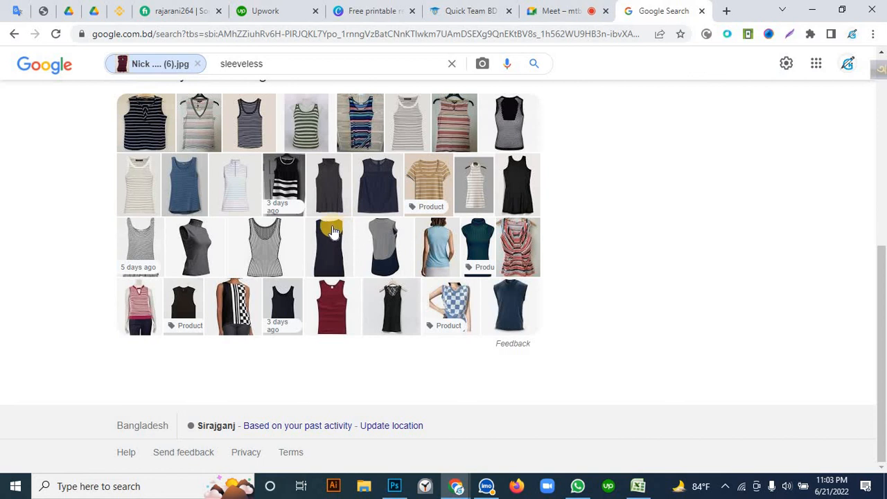
pyautogui.scroll(5, 395, 207)
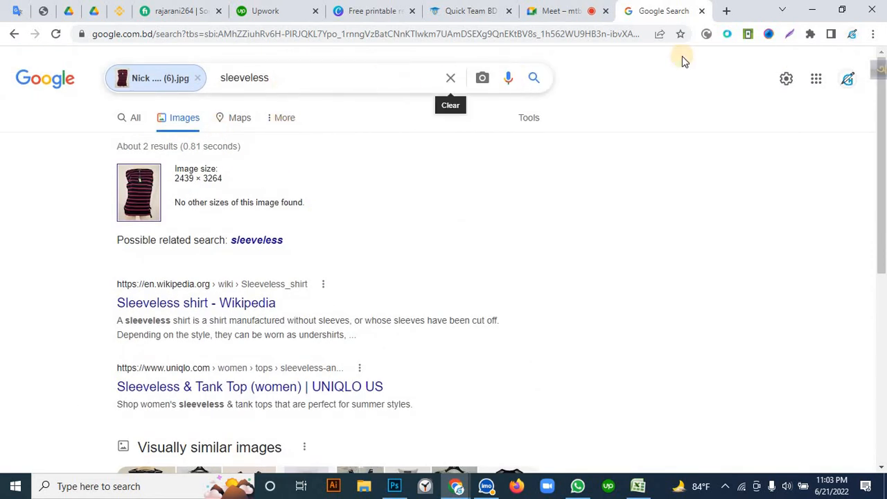
# Check the Google Meet call, switch to Photoshop, and compare aa.jpg, Nick Joint. (5).jpg and (6).jpg with the finished a.jpg.
pyautogui.click(574, 12)
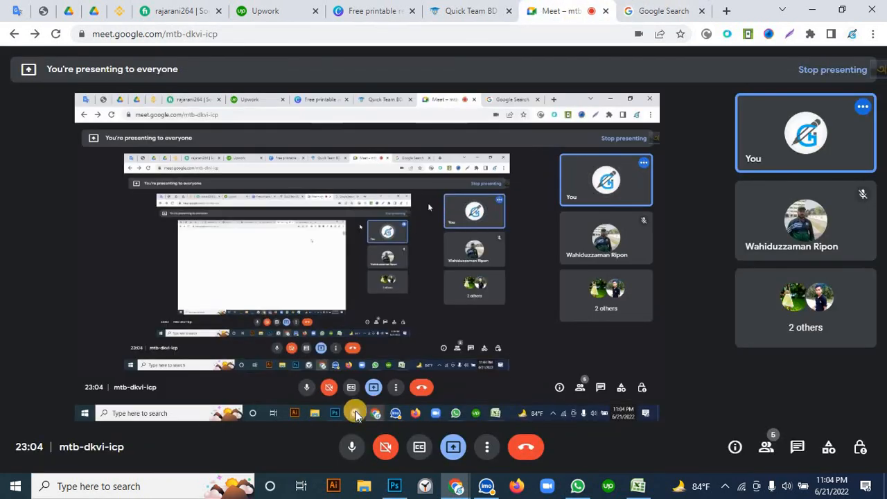
pyautogui.click(395, 485)
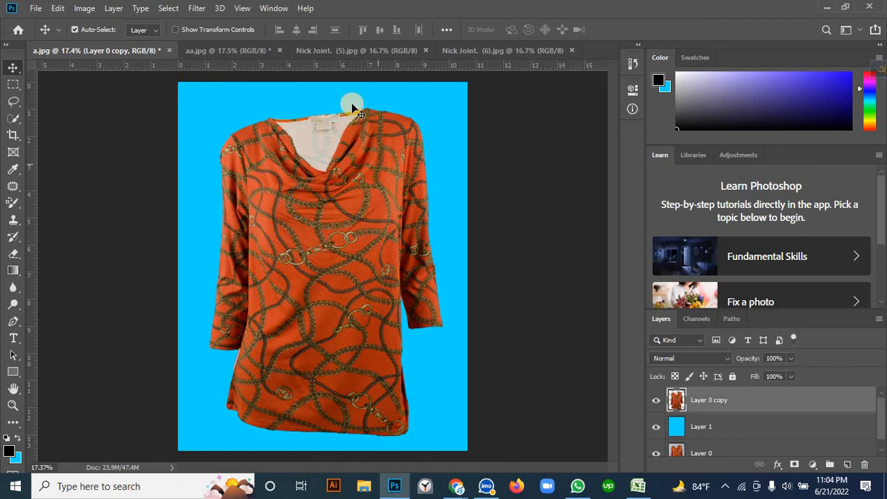
pyautogui.click(217, 47)
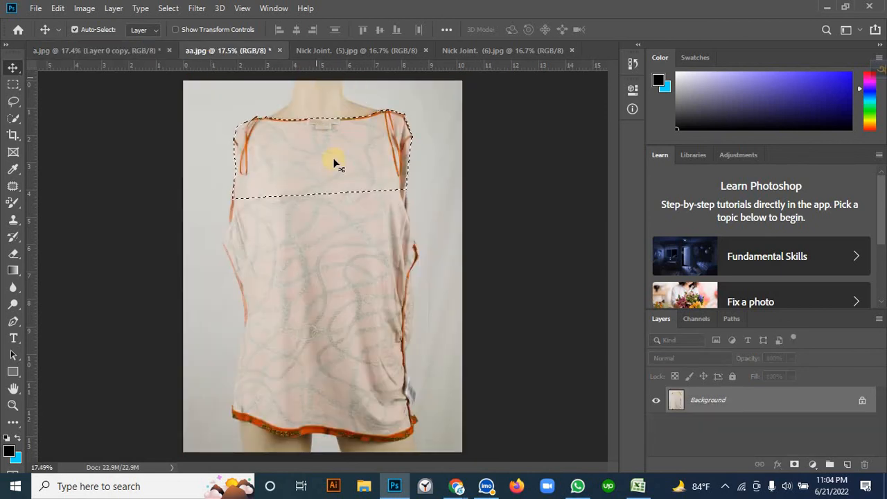
pyautogui.click(318, 49)
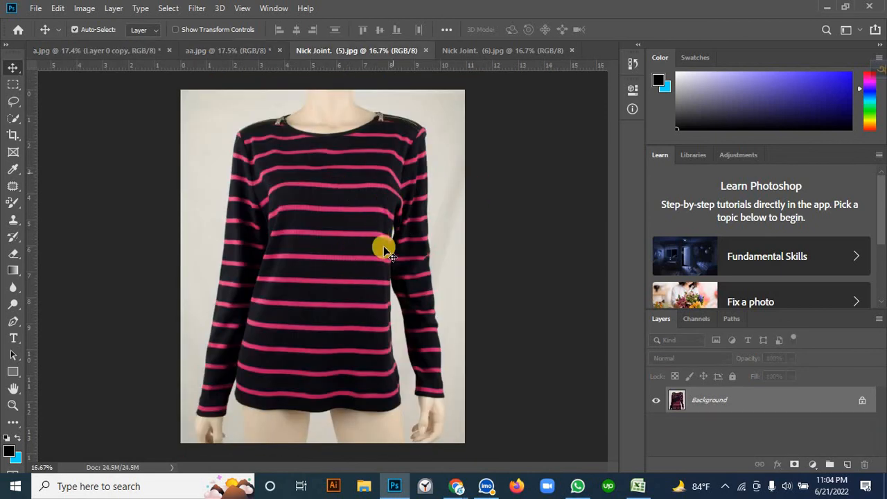
pyautogui.click(475, 50)
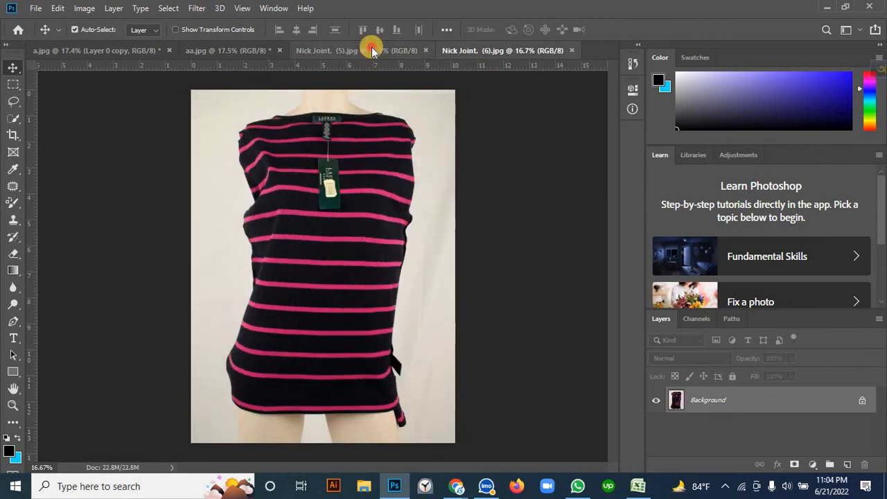
pyautogui.click(372, 51)
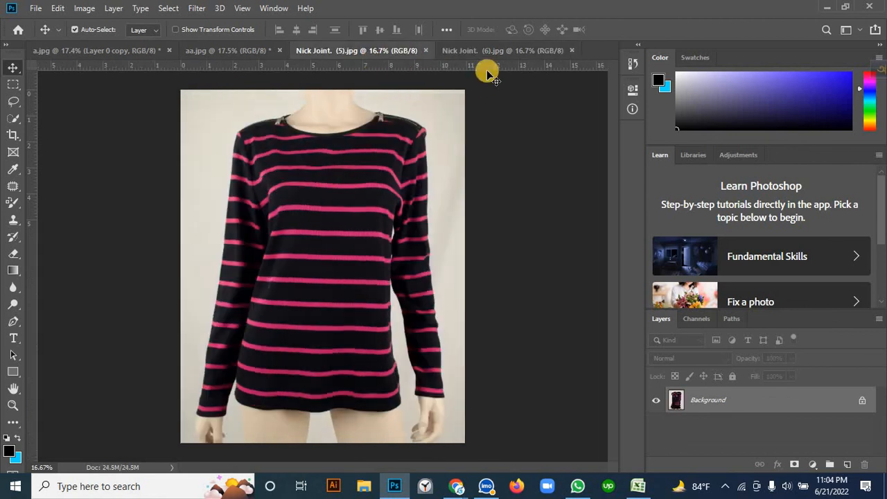
pyautogui.click(210, 51)
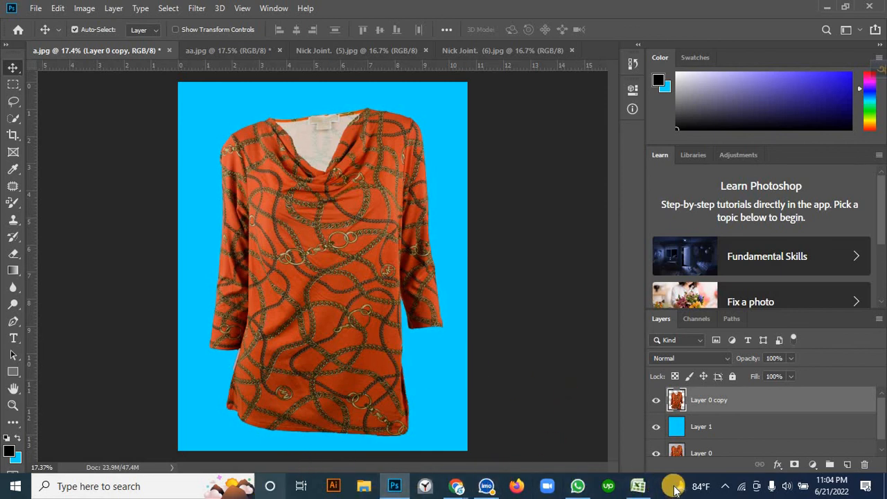
# Show the hidden icons of the Windows system tray.
pyautogui.click(725, 488)
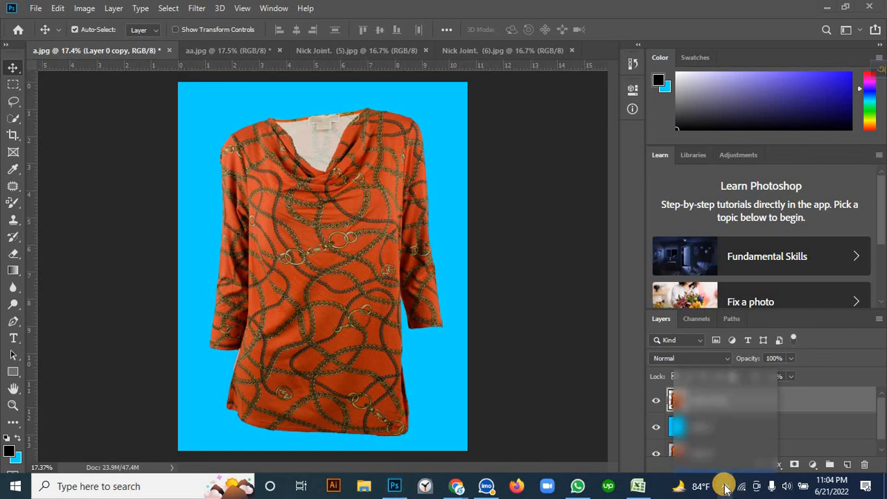